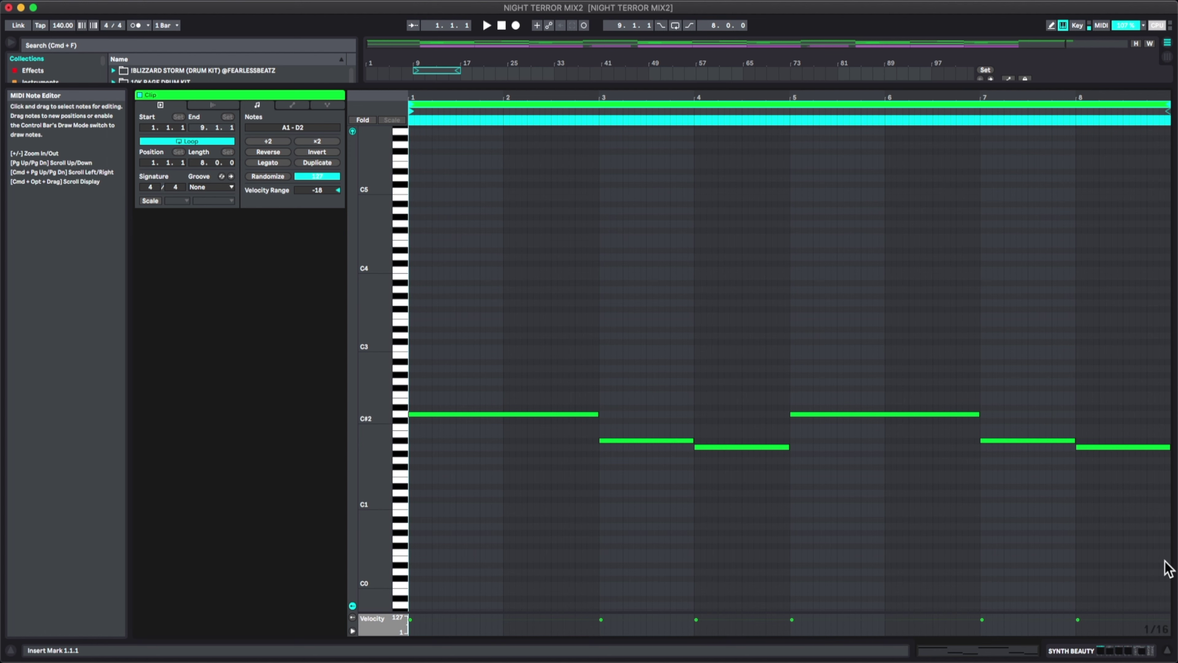
key(super+a)
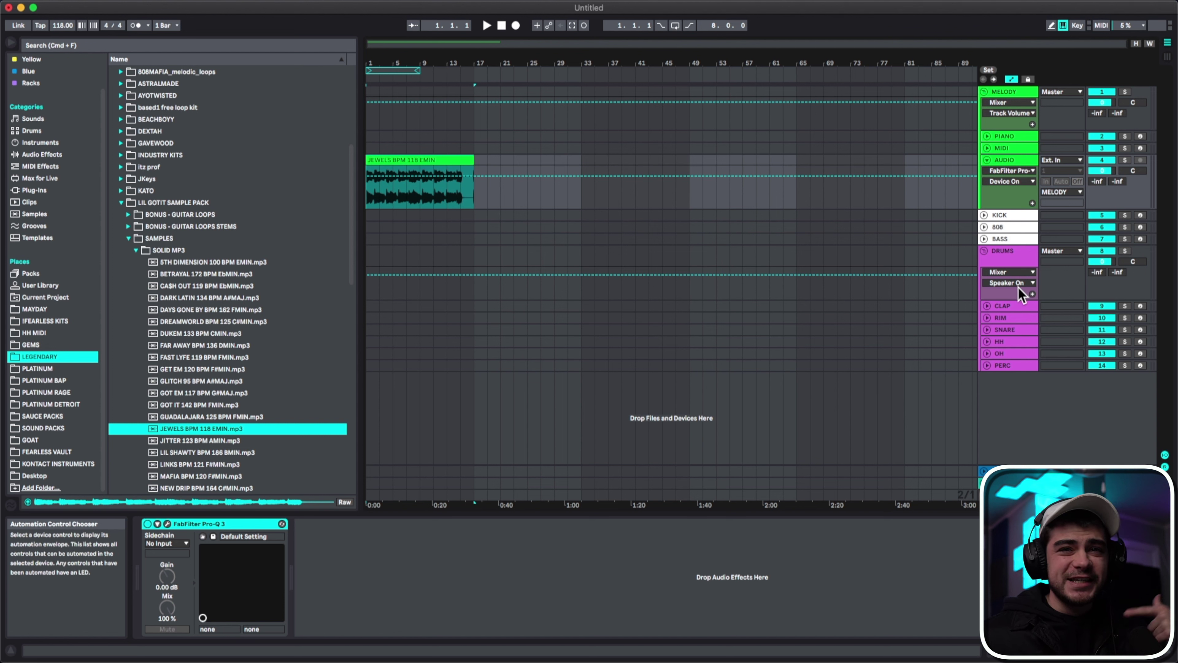
Create an empty 16-bar MIDI clip on the 808 track, starting at bar 1 and matching the JEWELS loop's length
click(1018, 228)
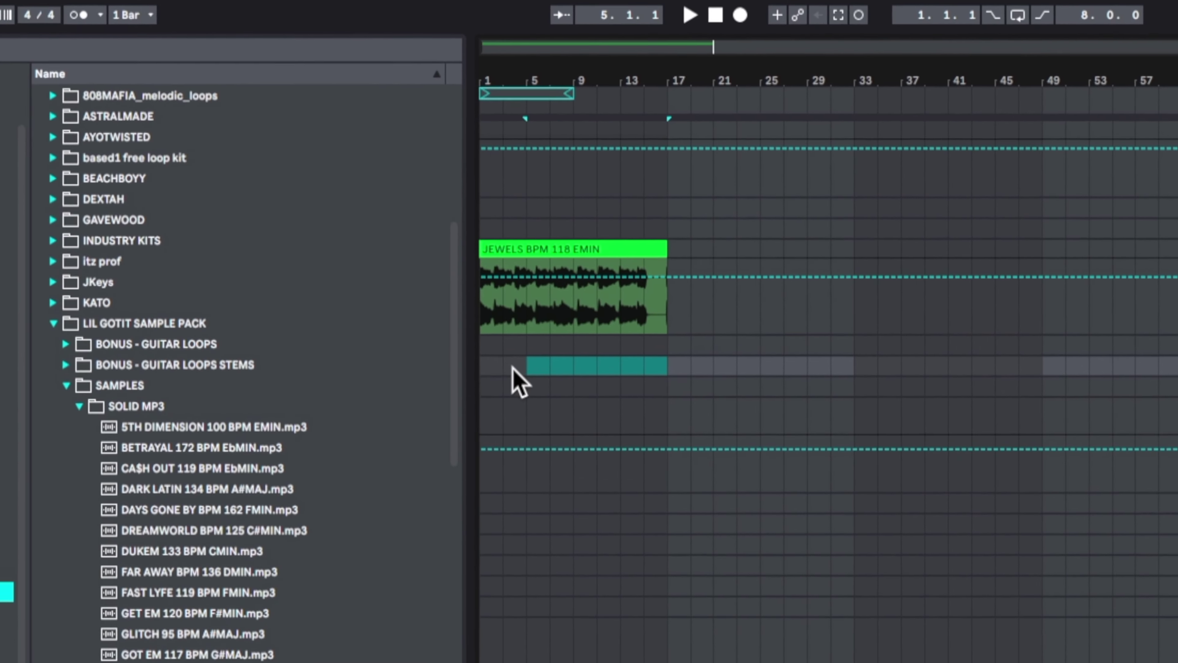
shift+click(481, 368)
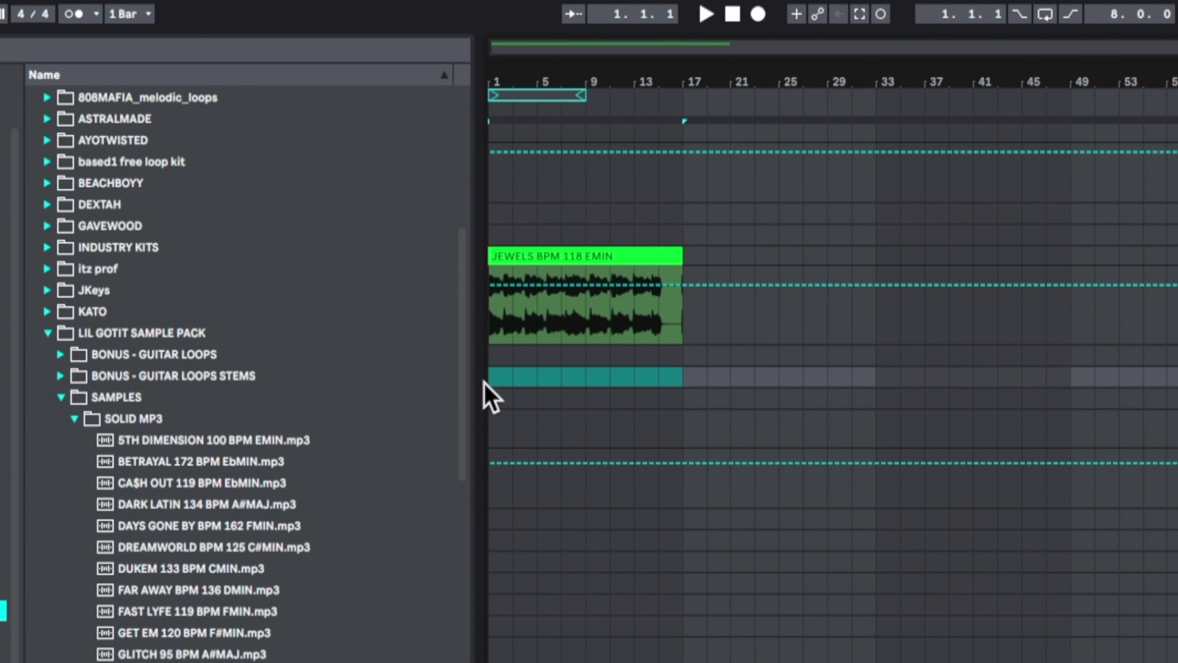
key(super+shift+m)
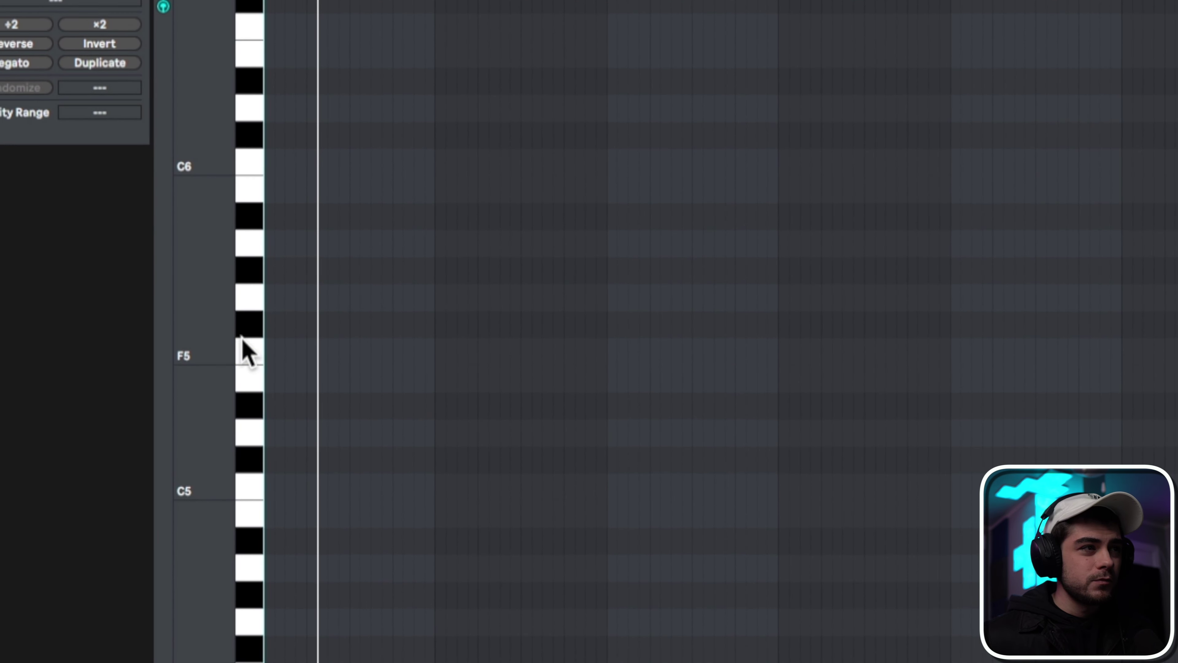
Audition piano-roll keys around E5 against the loop and place a one-bar E3 note at the clip's start
click(252, 381)
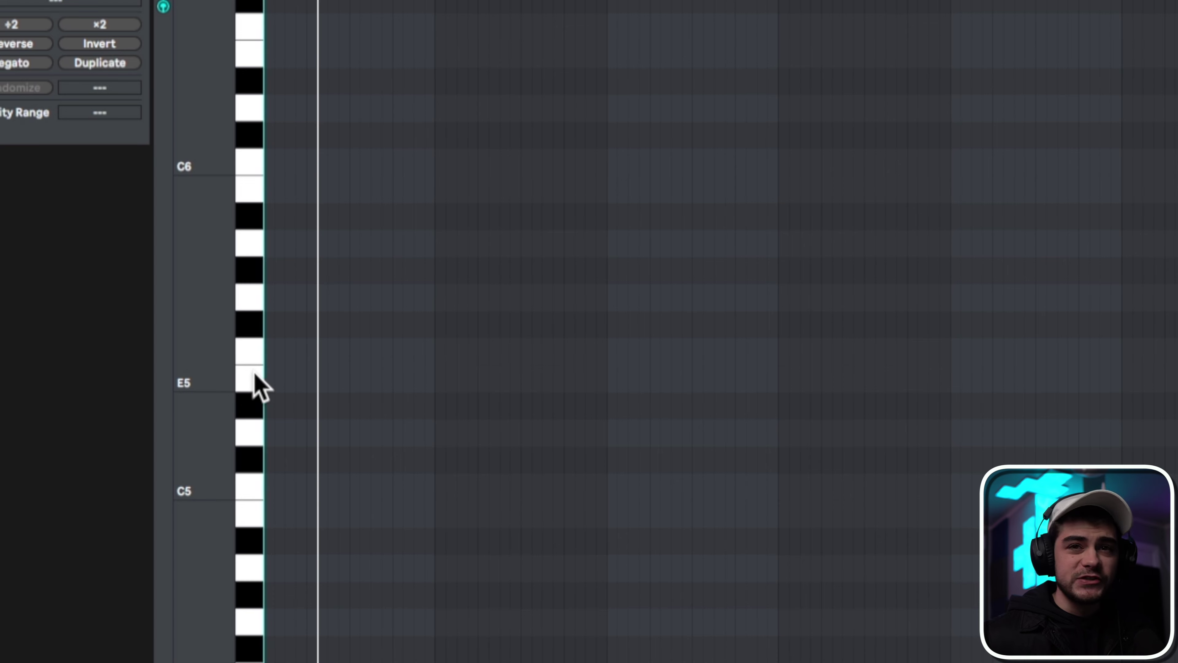
click(255, 382)
click(259, 404)
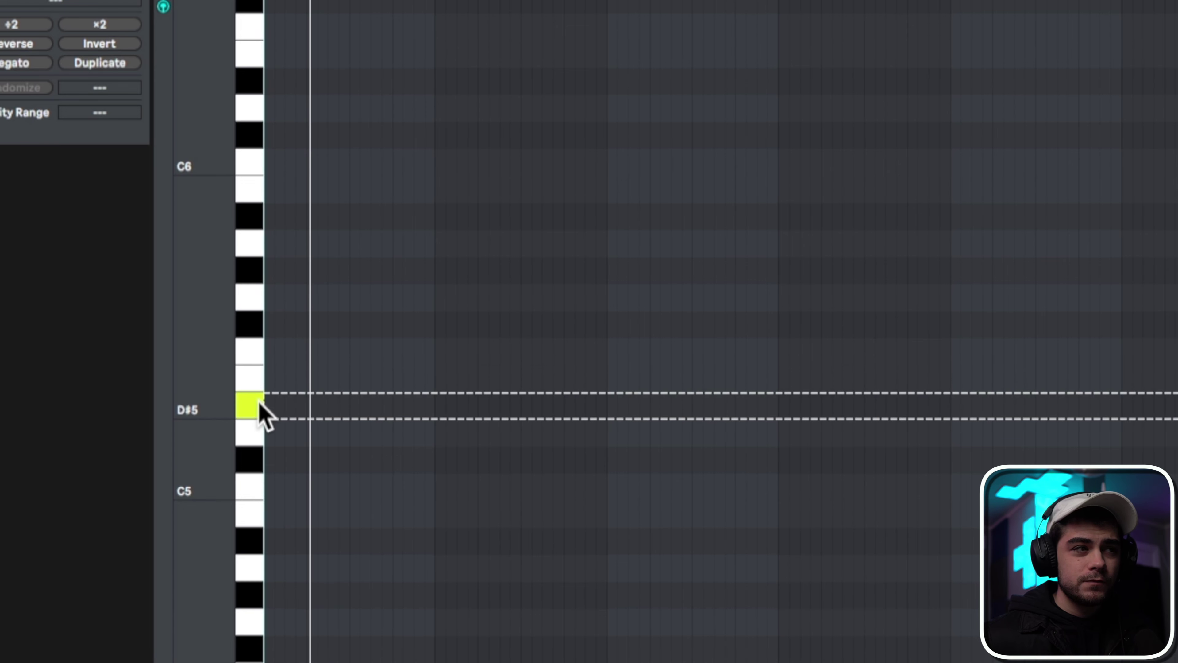
click(255, 351)
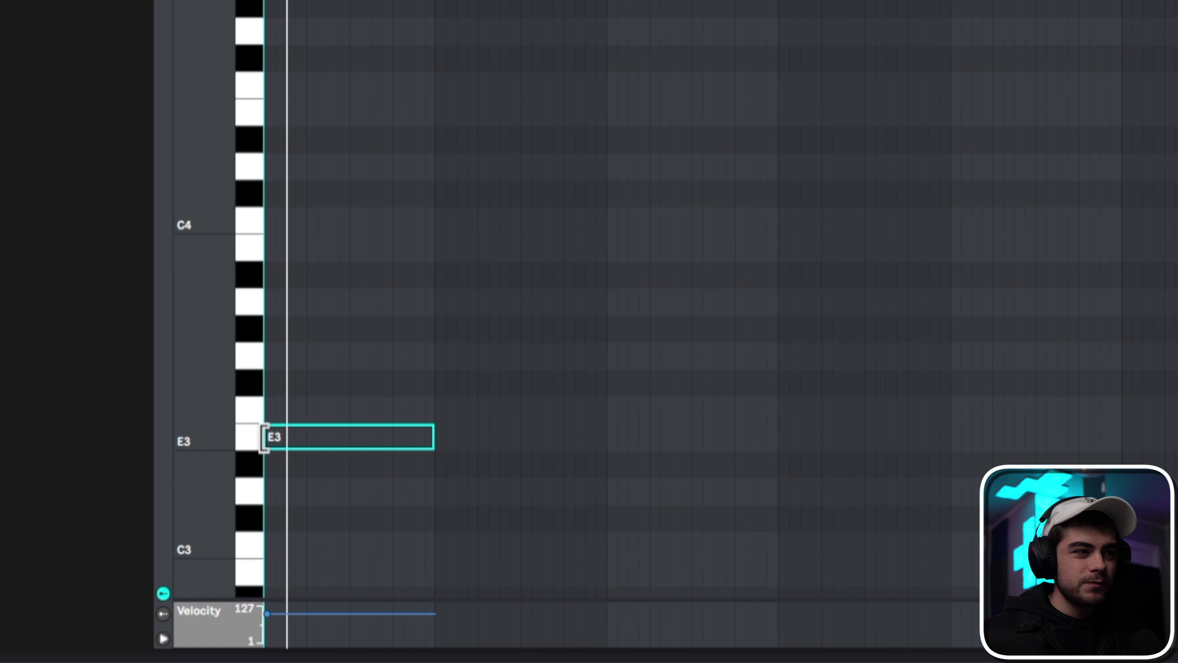
click(256, 444)
click(258, 440)
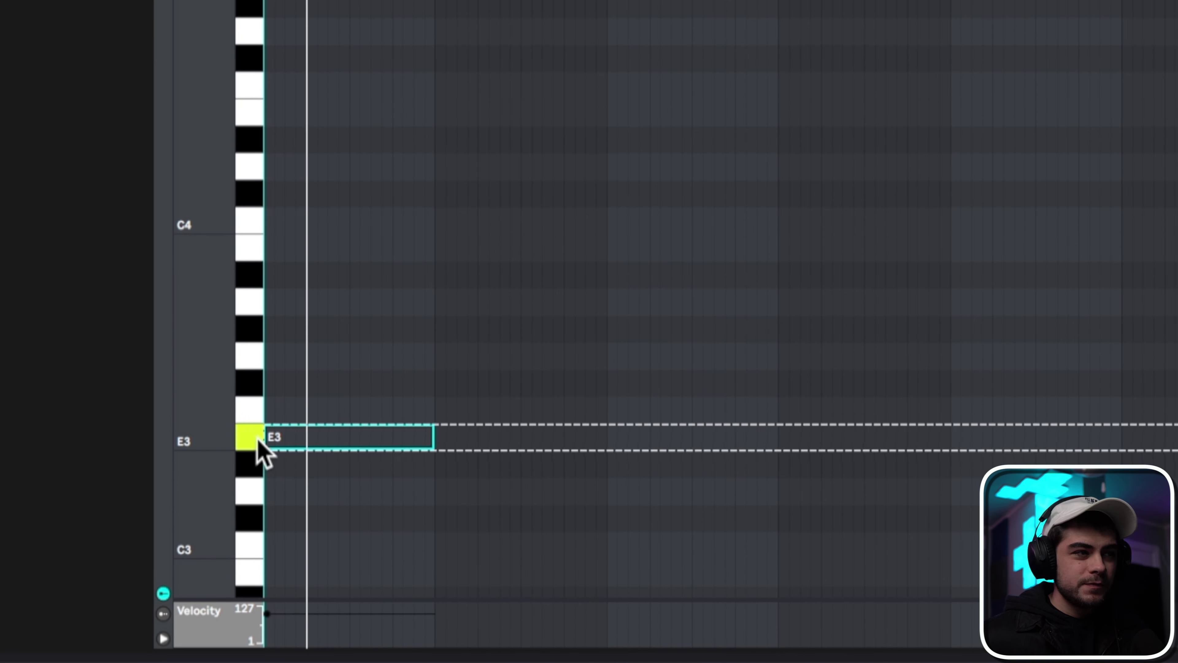
key(space)
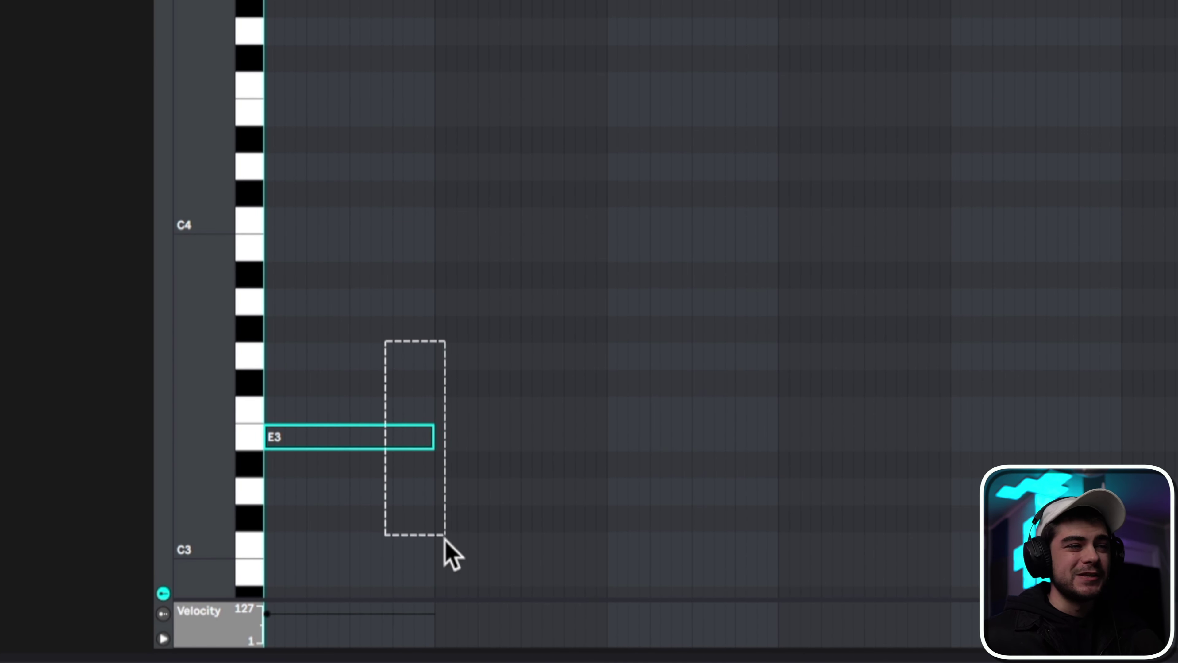
Transpose the first note up two octaves to E5, shorten it to about one and a half beats, and play it back
key(shift+Up)
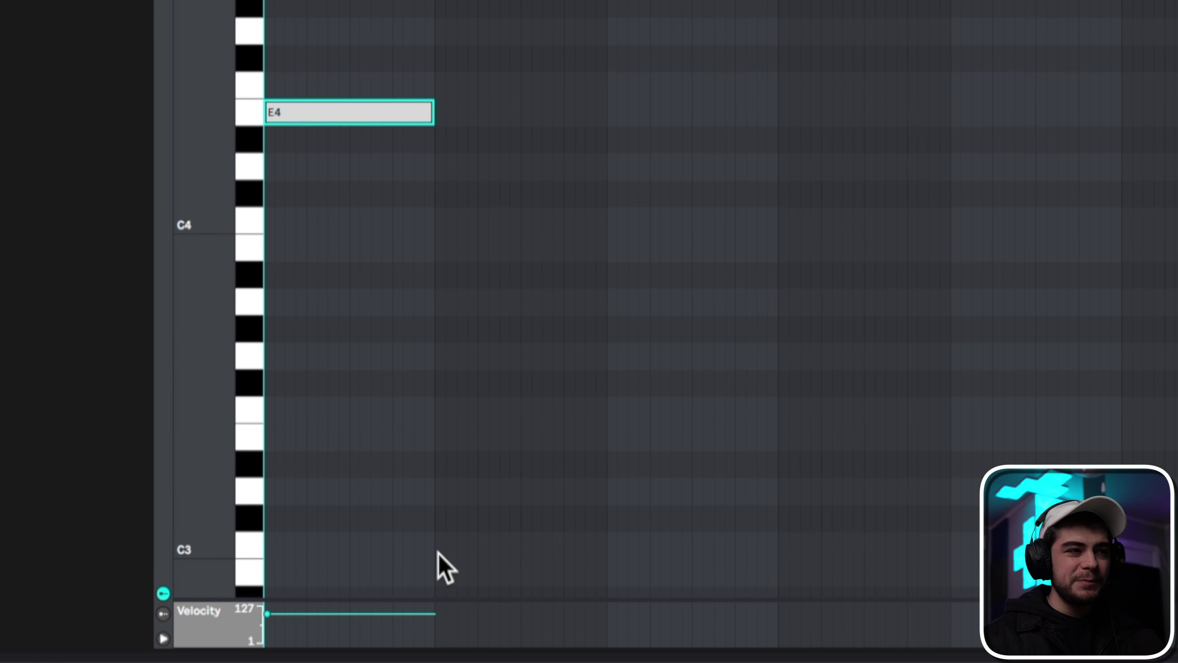
key(shift+Up)
scroll(455, 550, up, 3)
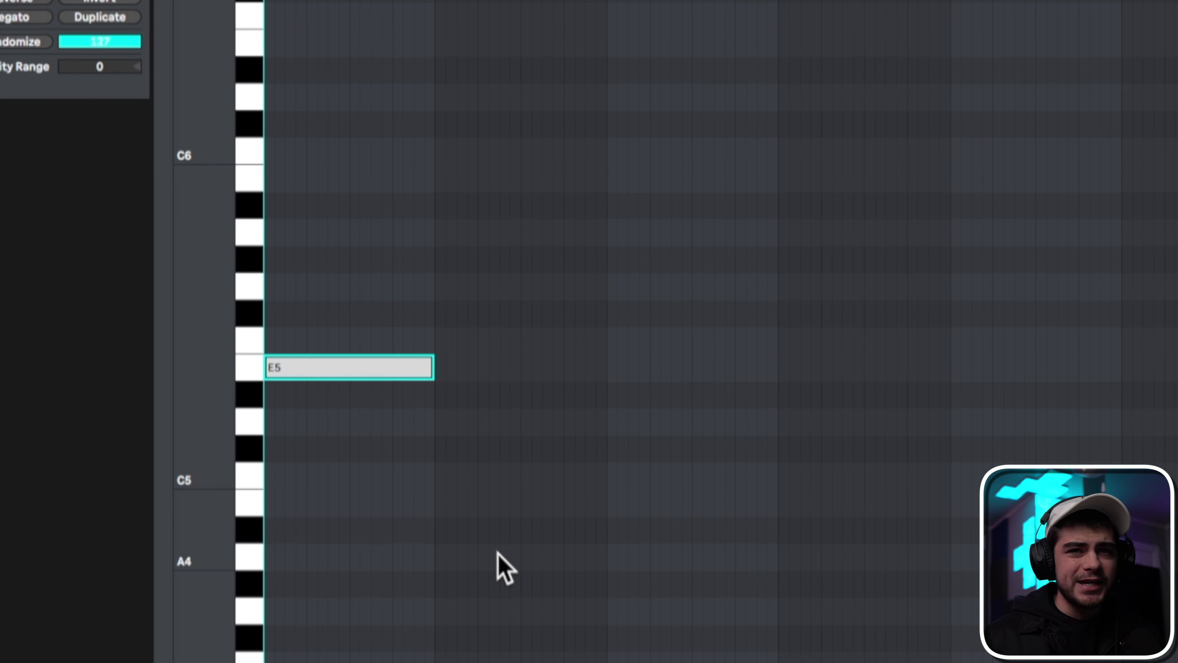
scroll(455, 534, down, 15)
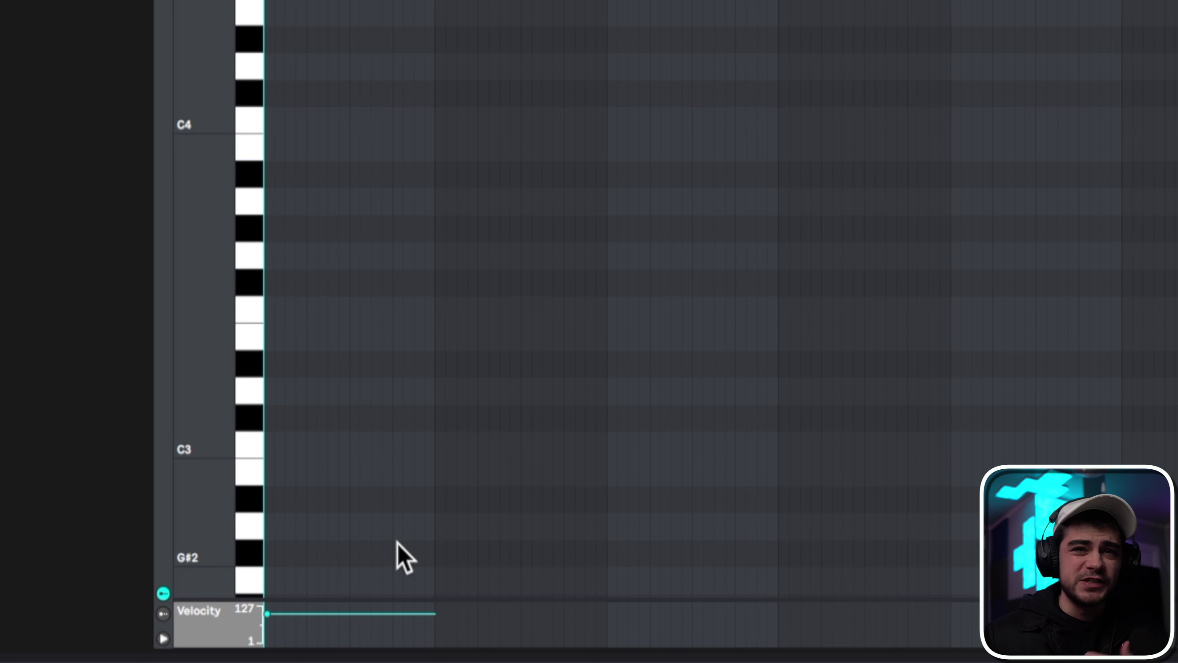
scroll(481, 150, up, 15)
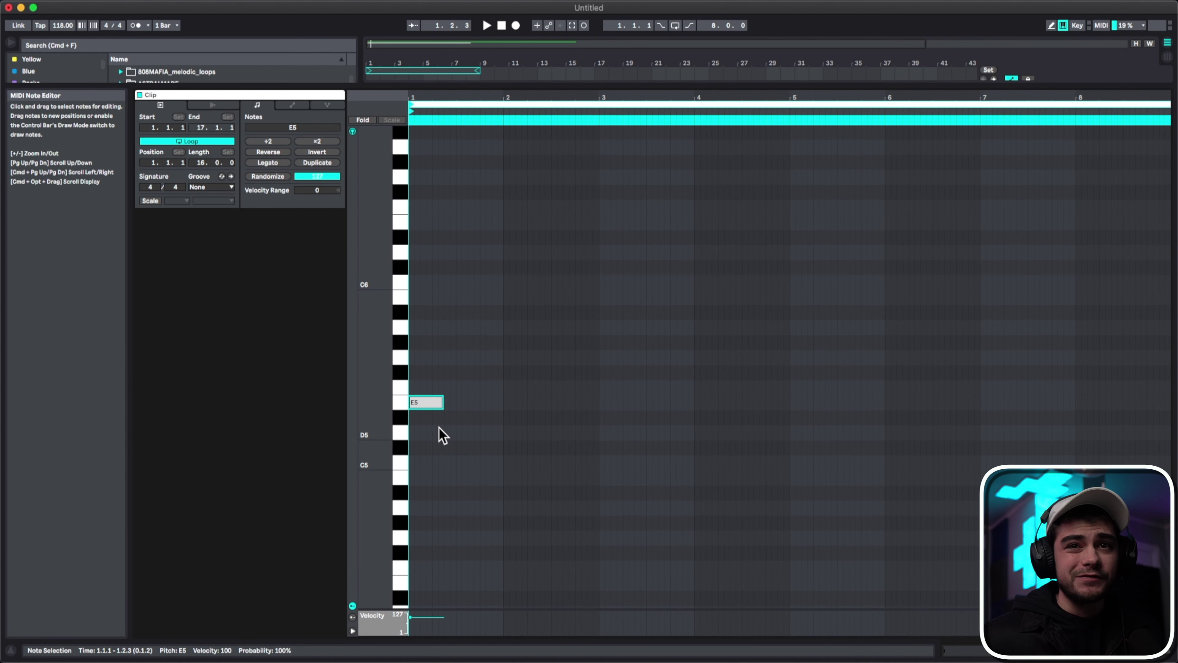
key(space)
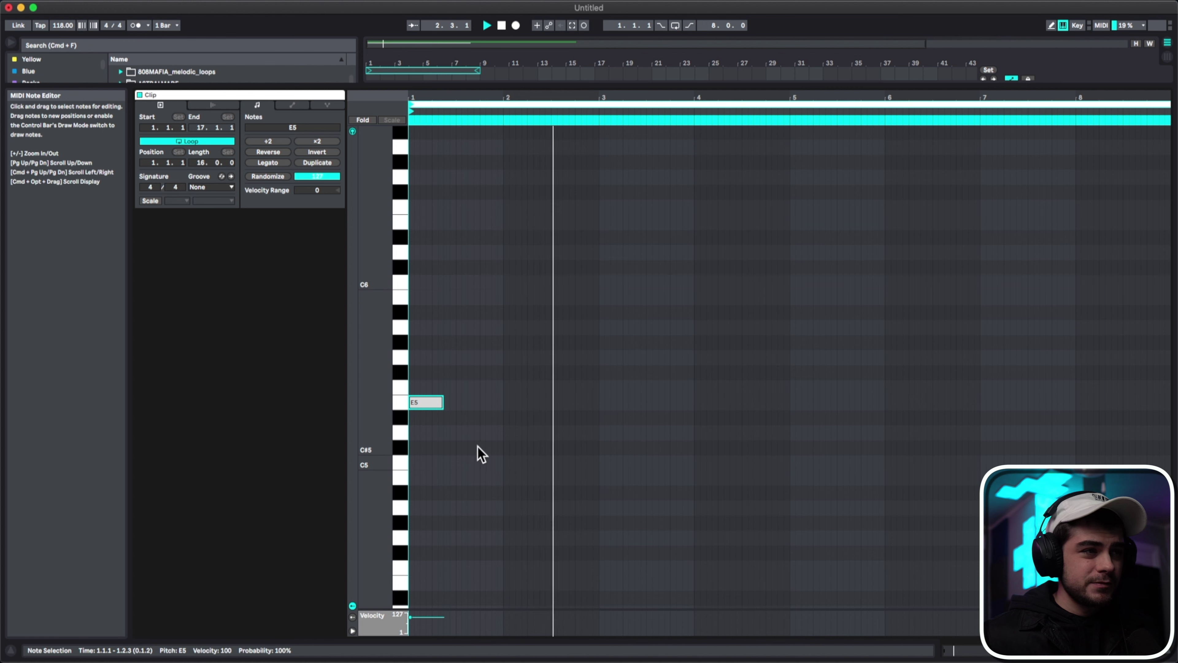
key(space)
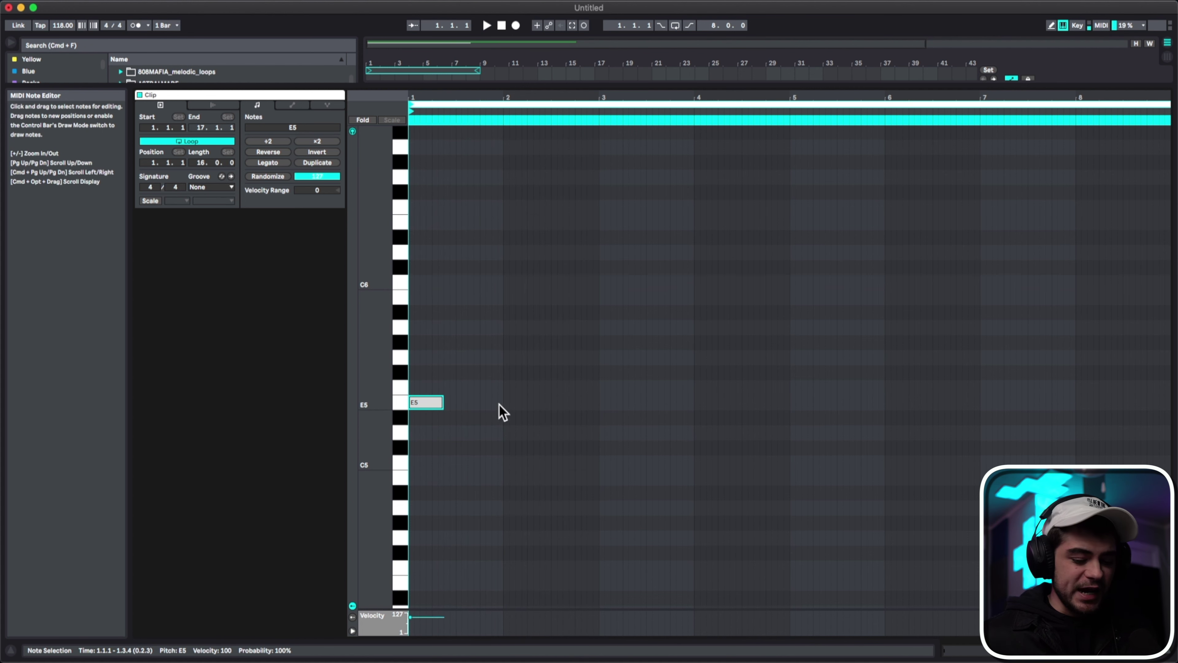
Add short F#5 notes on beat 3 of bars 2 and 4, and an E5 note about half a bar long at bar 3
click(552, 371)
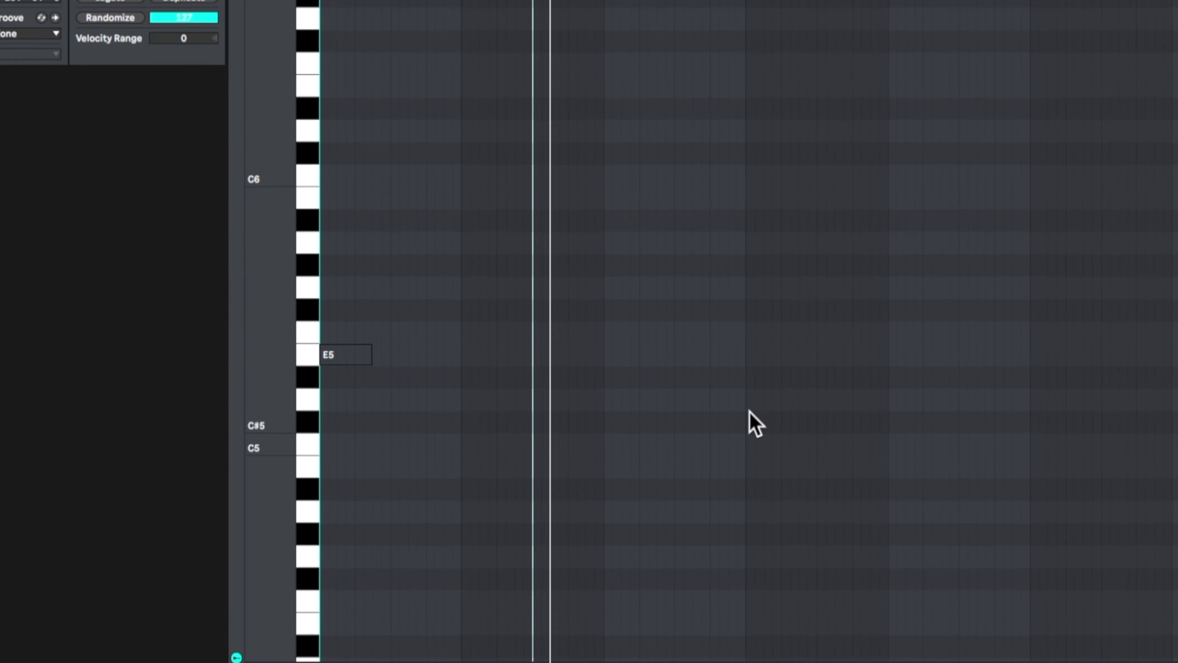
drag(260, 251, 244, 322)
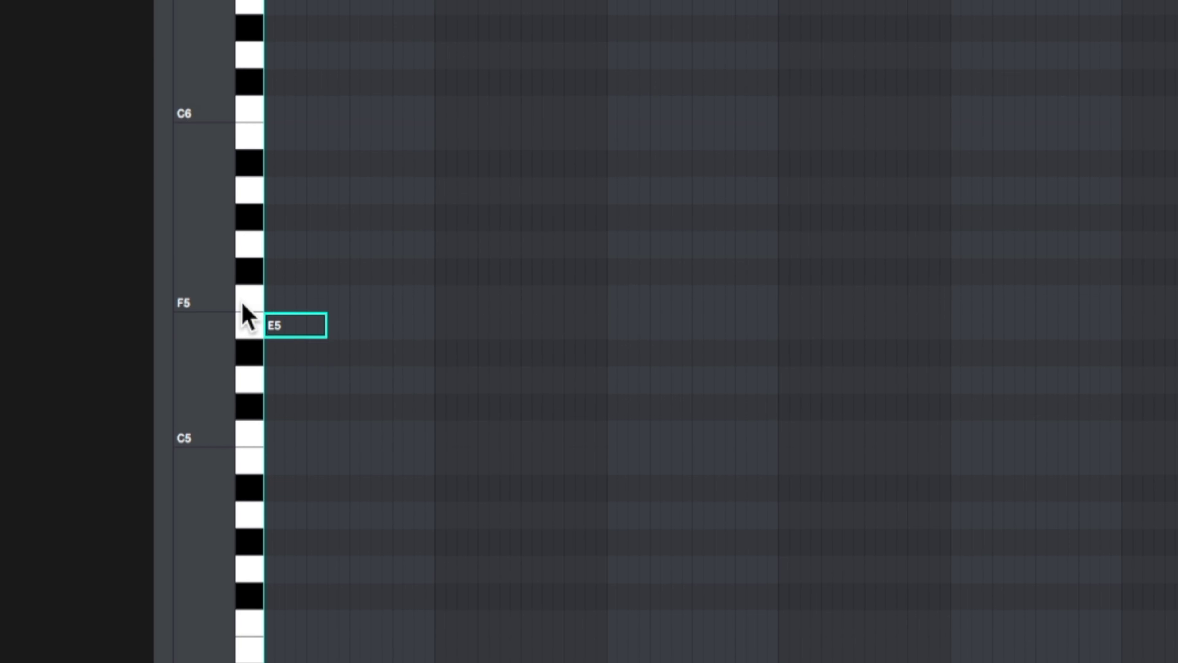
click(250, 297)
click(526, 245)
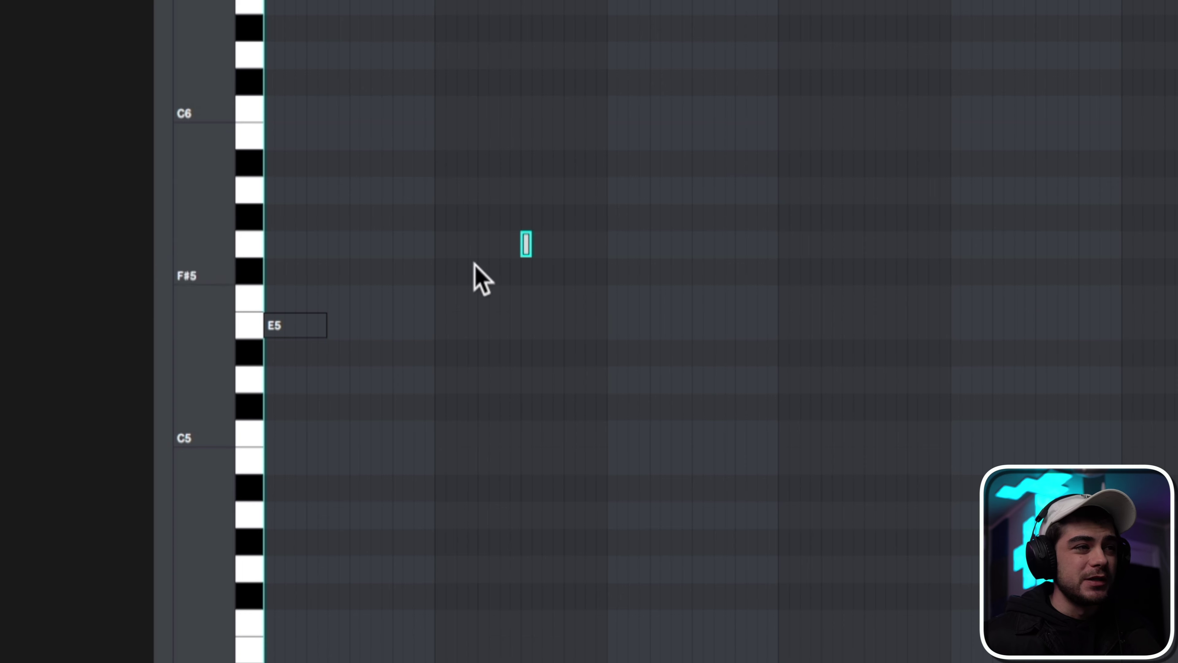
drag(411, 166, 714, 318)
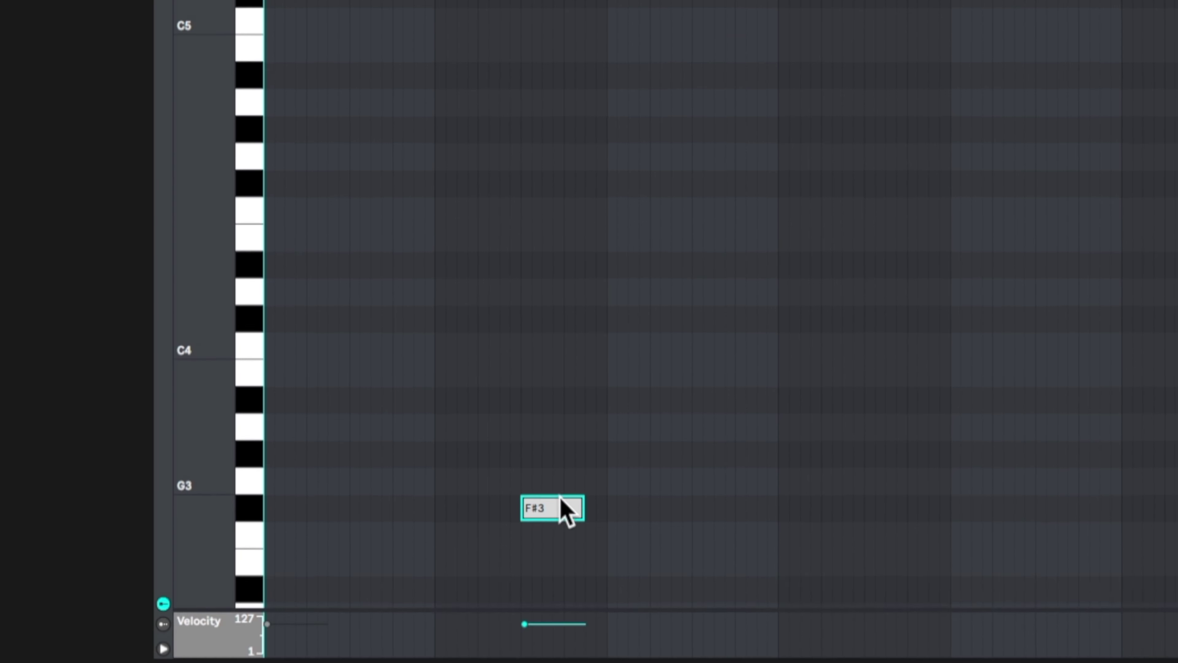
key(space)
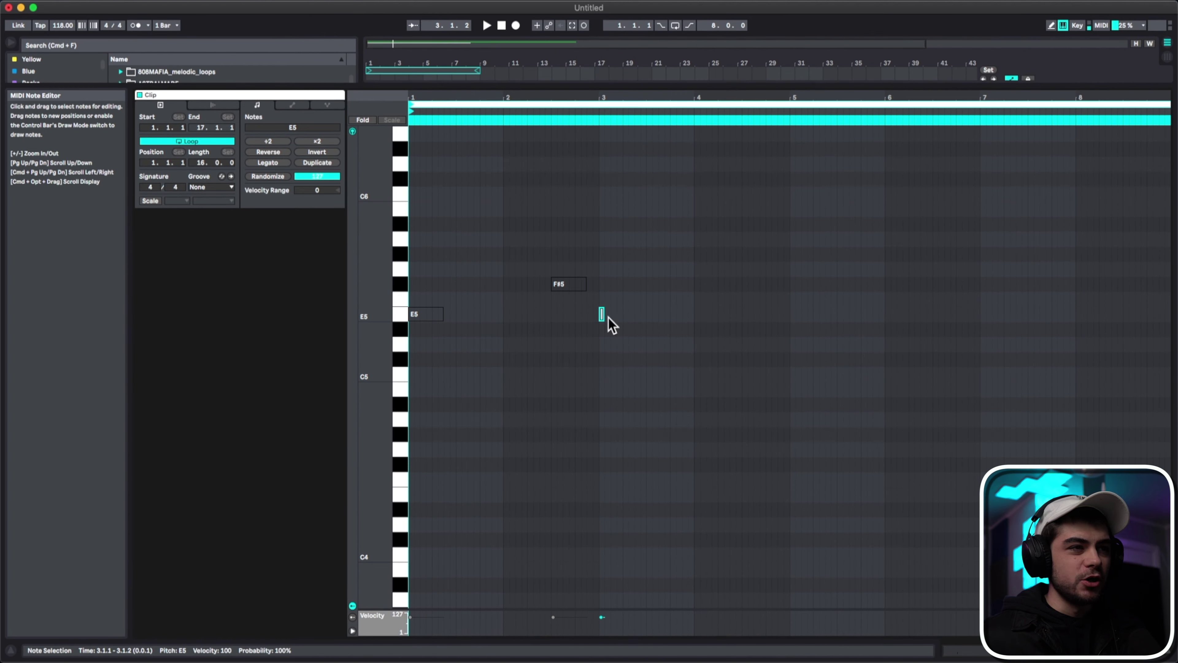
drag(603, 314, 645, 314)
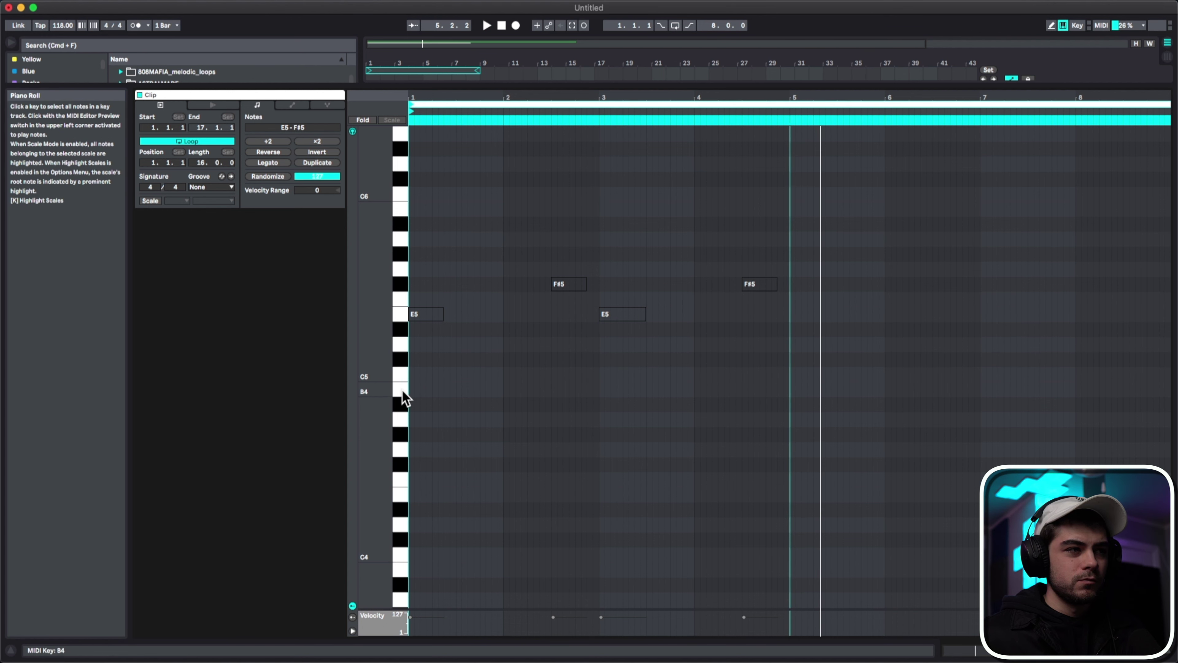
Audition low keys and draw a G#3 note about half a bar long at the start of bar 5
scroll(405, 397, down, 5)
click(400, 534)
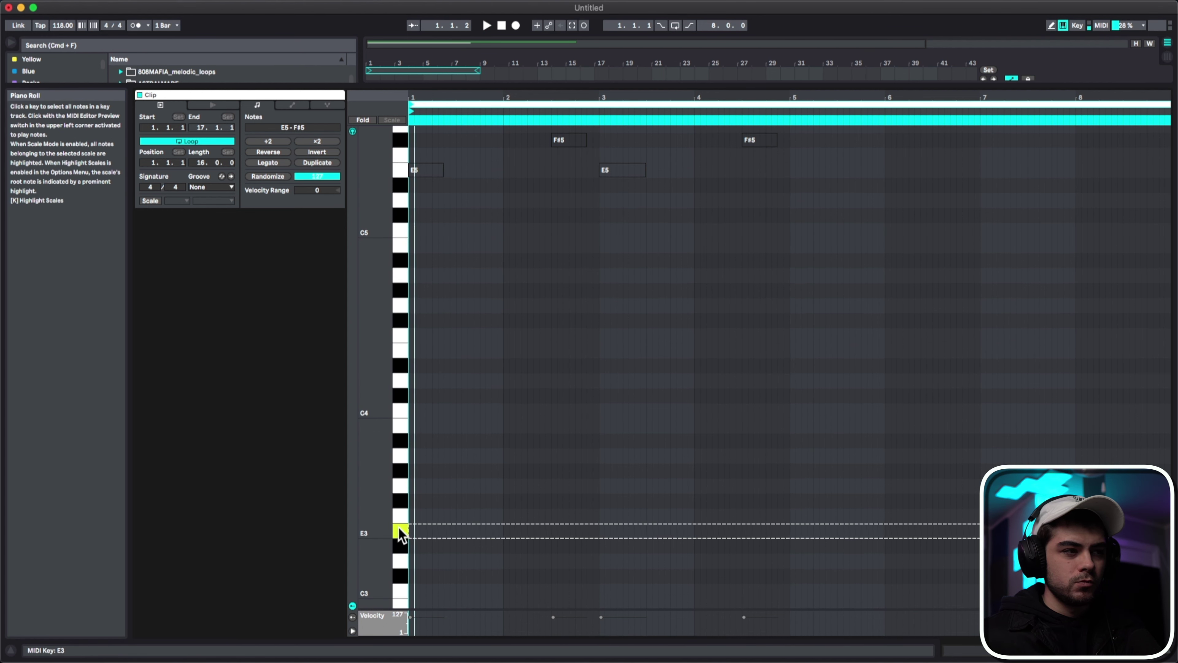
scroll(400, 541, up, 3)
drag(791, 385, 839, 386)
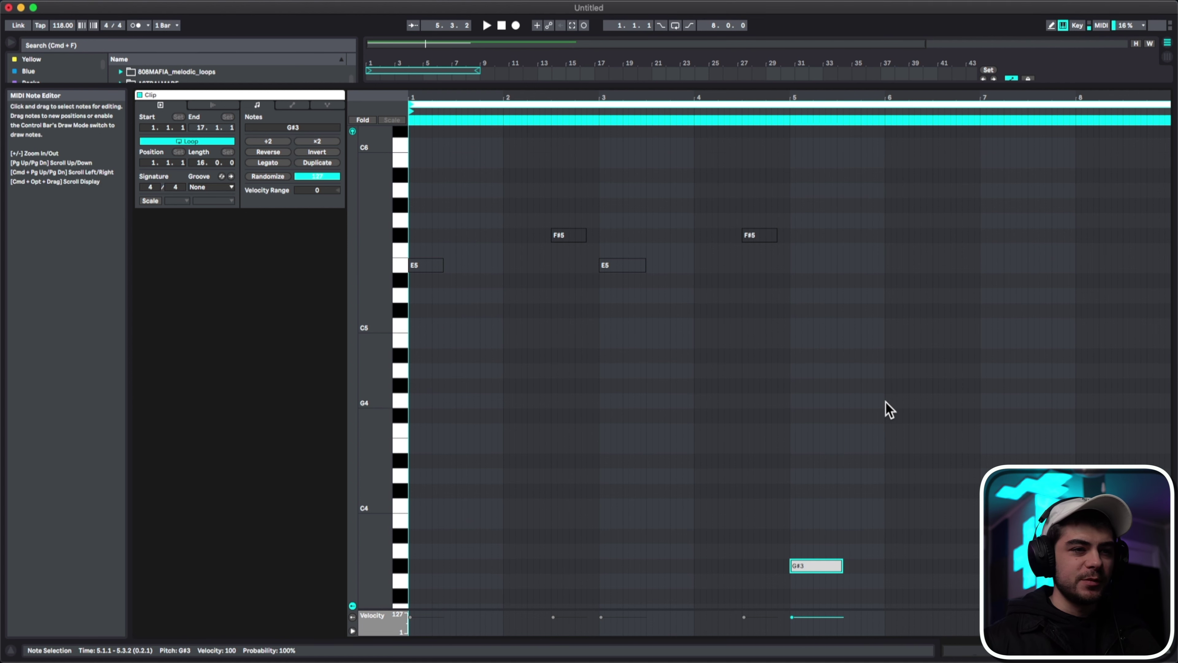
Try the bar 5 note one octave lower at G#2 and play it against the loop
scroll(805, 438, down, 5)
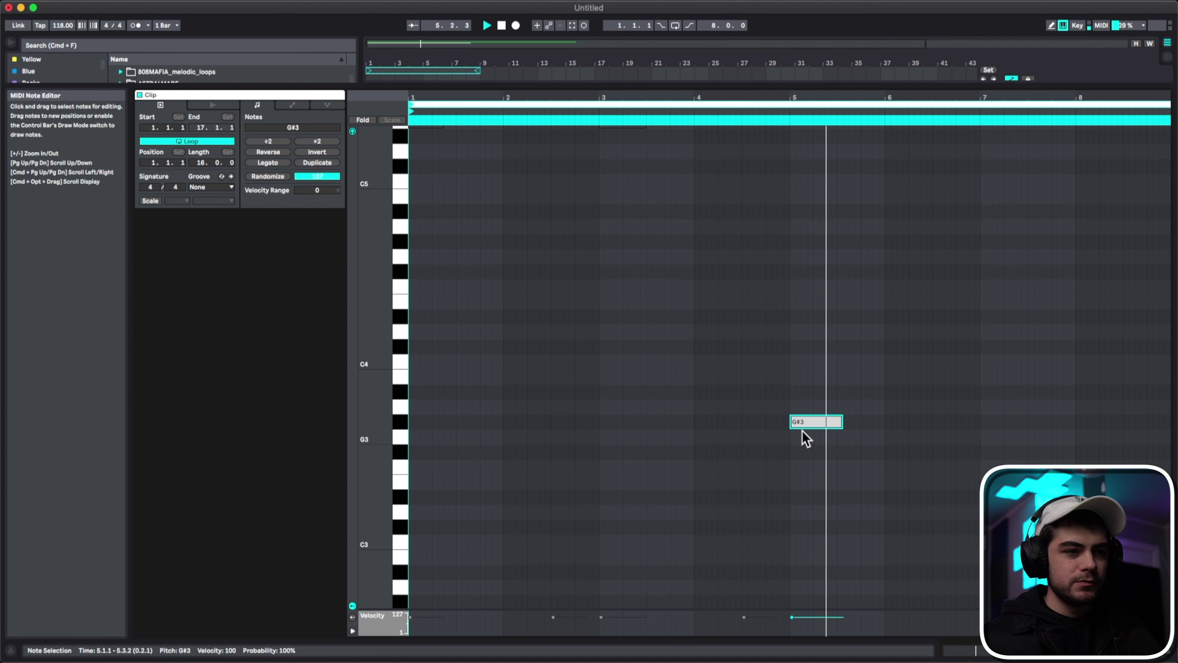
drag(801, 375, 842, 501)
key(shift+Down)
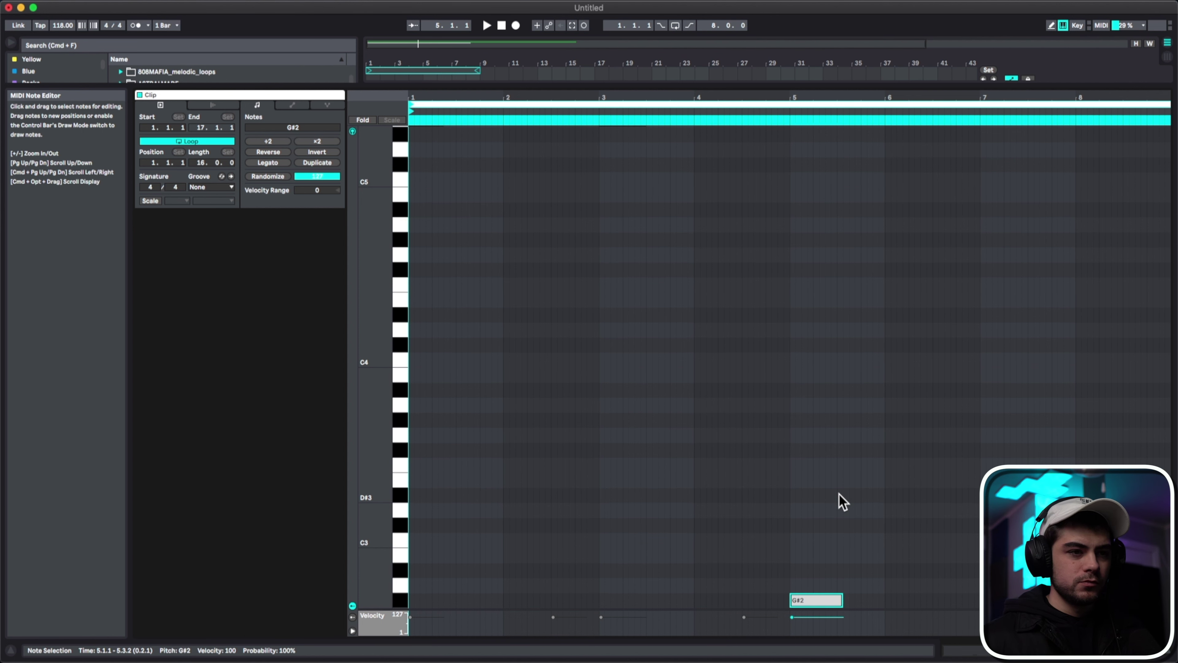
scroll(751, 521, down, 4)
drag(795, 429, 816, 518)
key(space)
key(space)
Transpose the bar 5 note up to G#5, into the same octave as the other notes
key(minus)
key(shift+Up)
key(shift+Up)
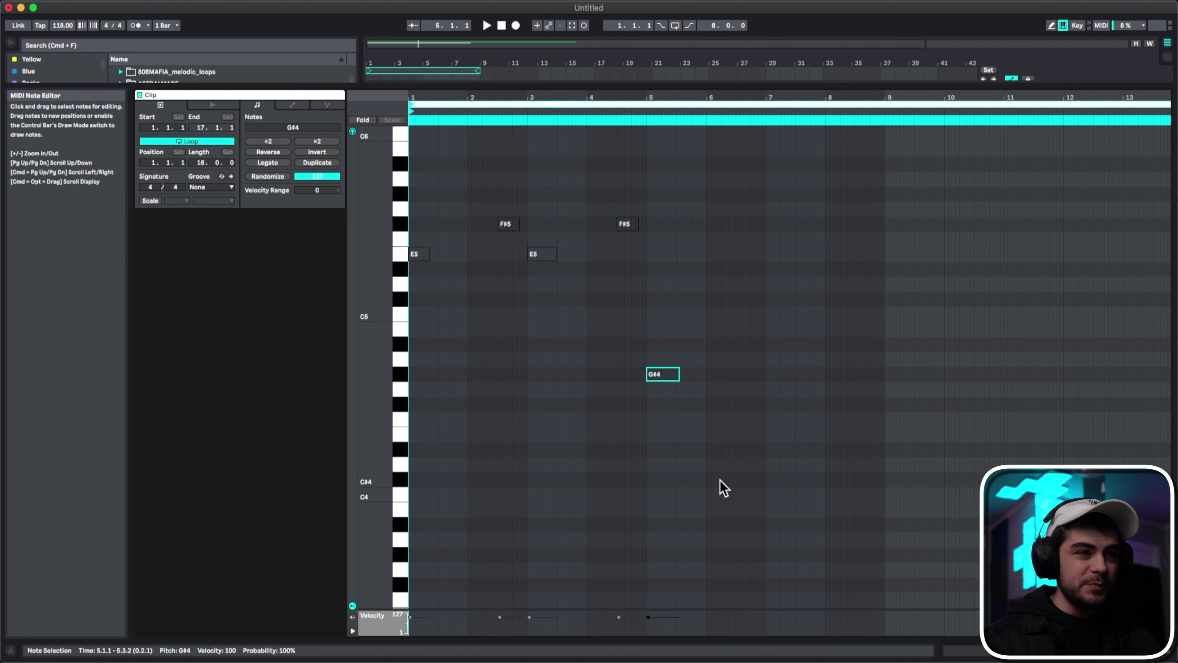
scroll(708, 427, up, 4)
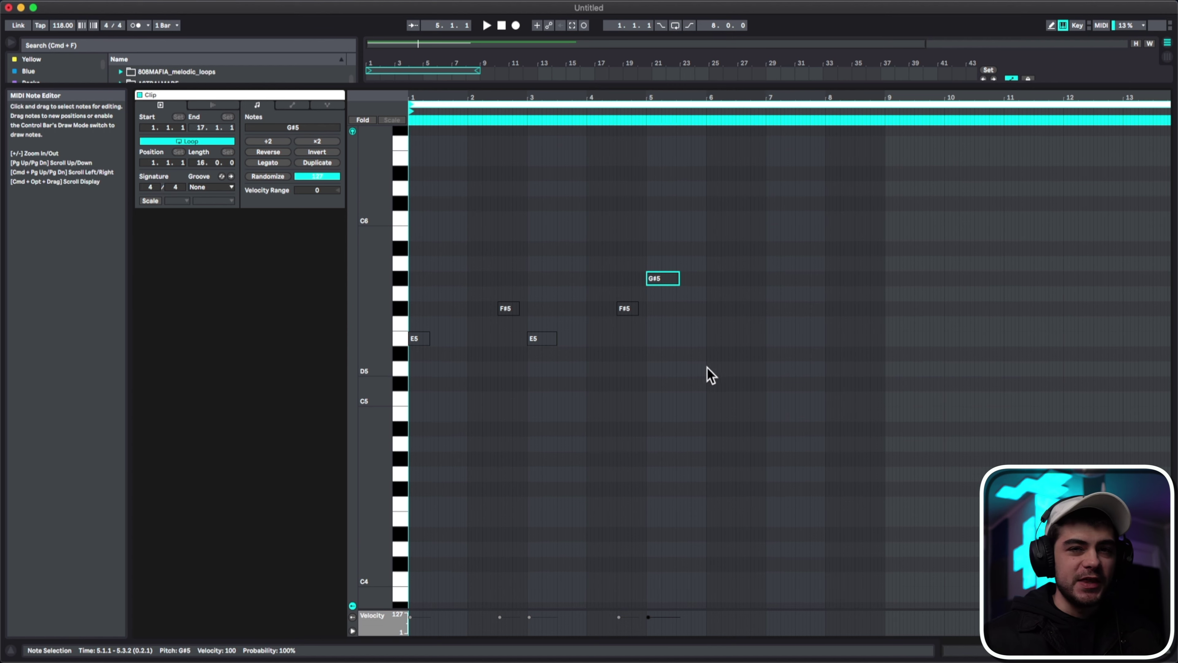
Play the pattern from bar 5 and copy the G#5 note to beat 3 of bar 7
click(649, 306)
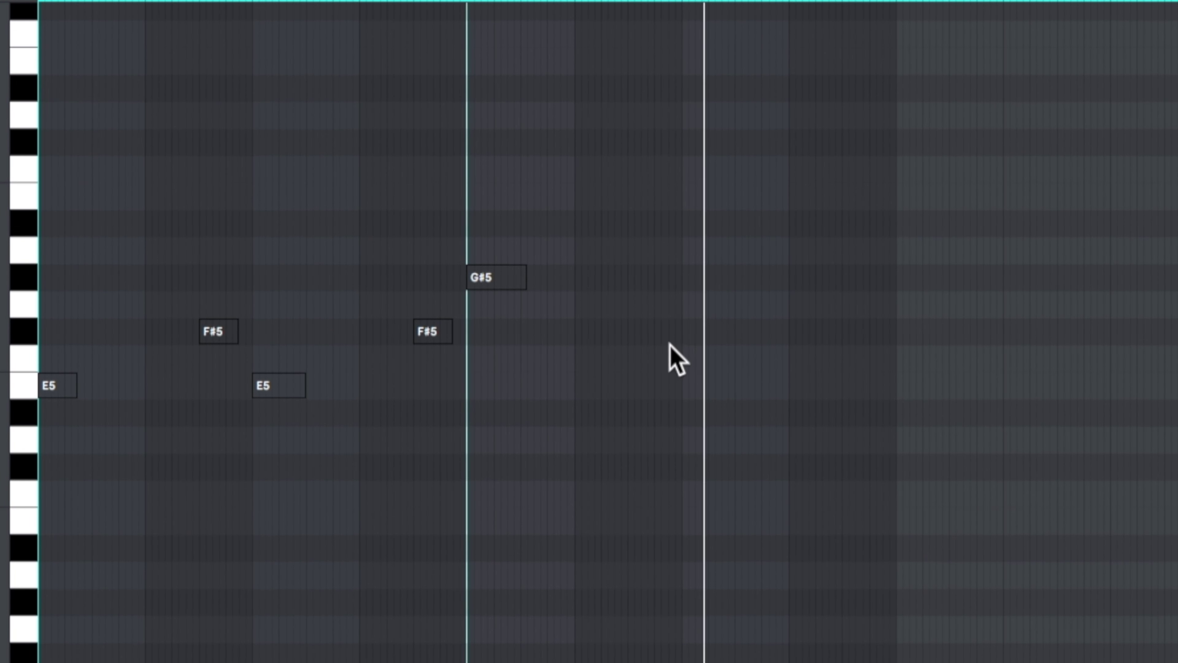
click(501, 279)
drag(500, 279, 771, 284)
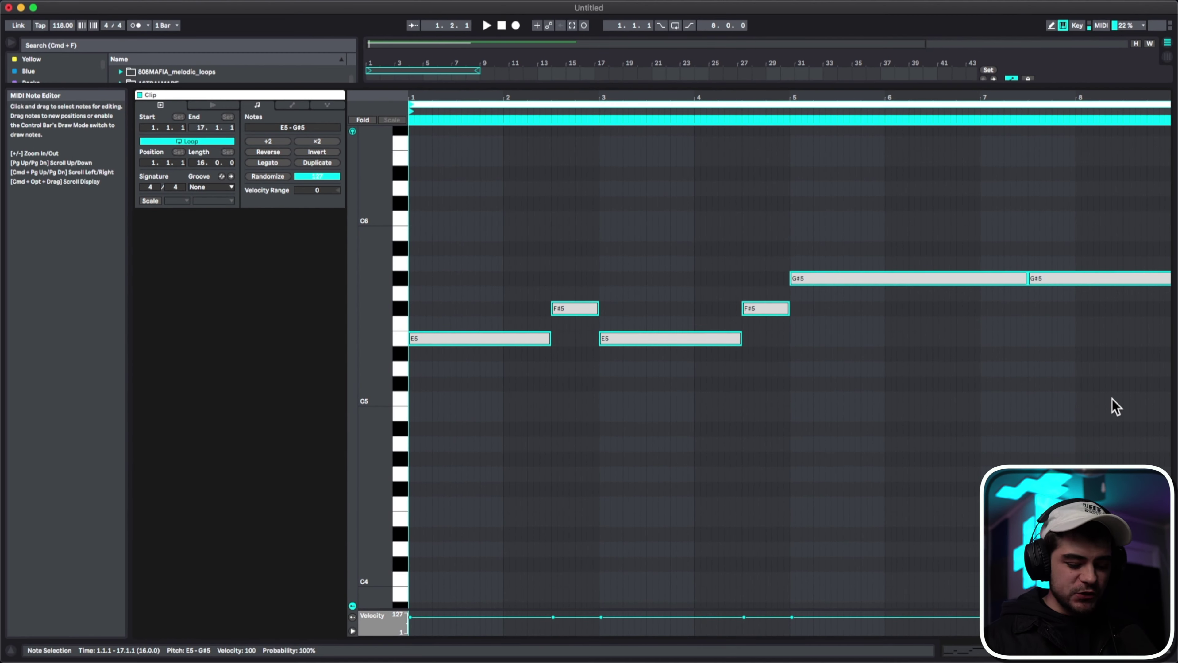
Transpose all the notes of the 808 pattern down two octaves, to the E3–G#3 range
key(shift+Down)
key(shift+Down)
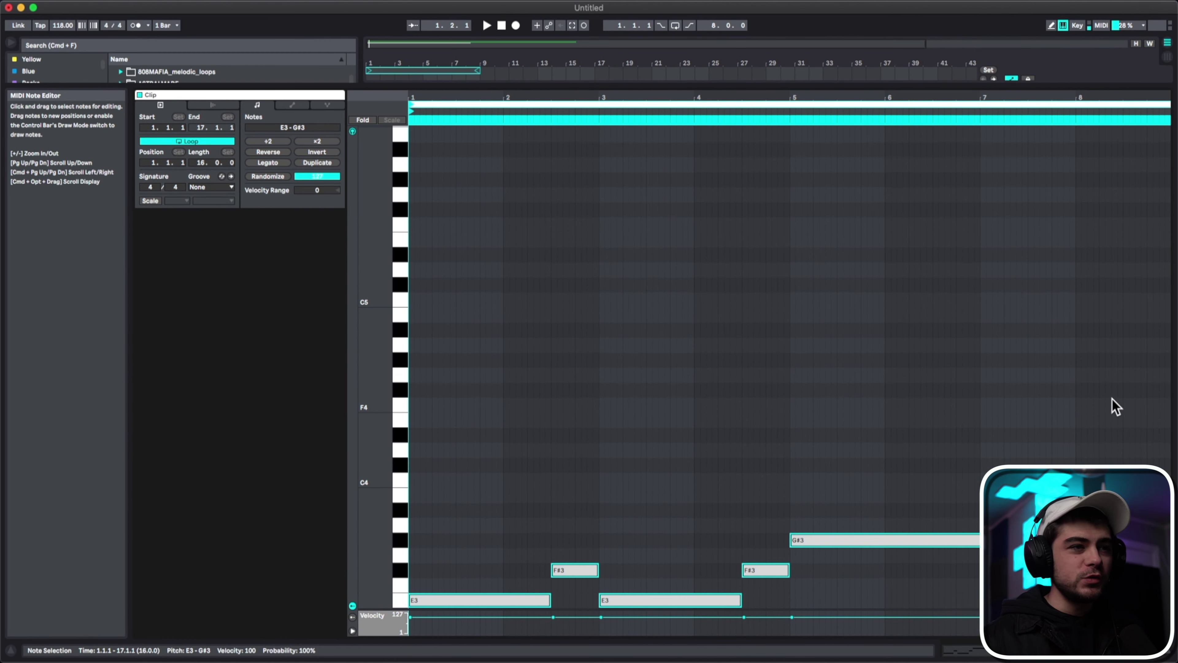
scroll(794, 363, down, 5)
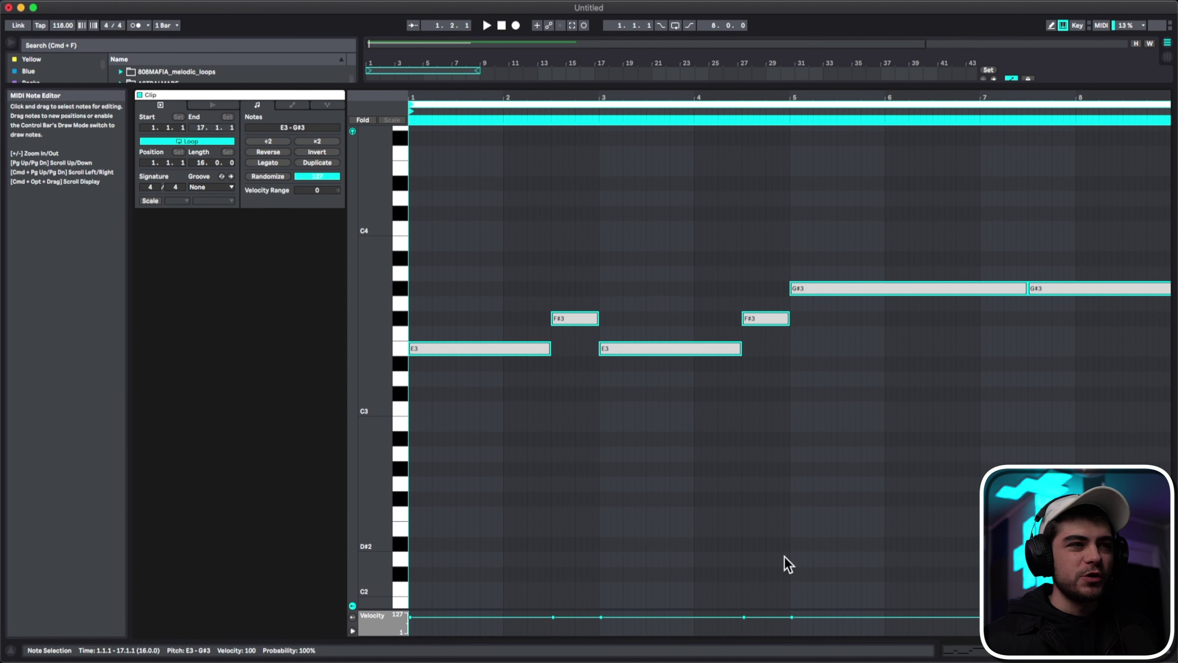
Duplicate the JEWELS loop from the AUDIO track onto the 808 track at bar 9, converting it to MIDI as Harmony
key(super+alt+e)
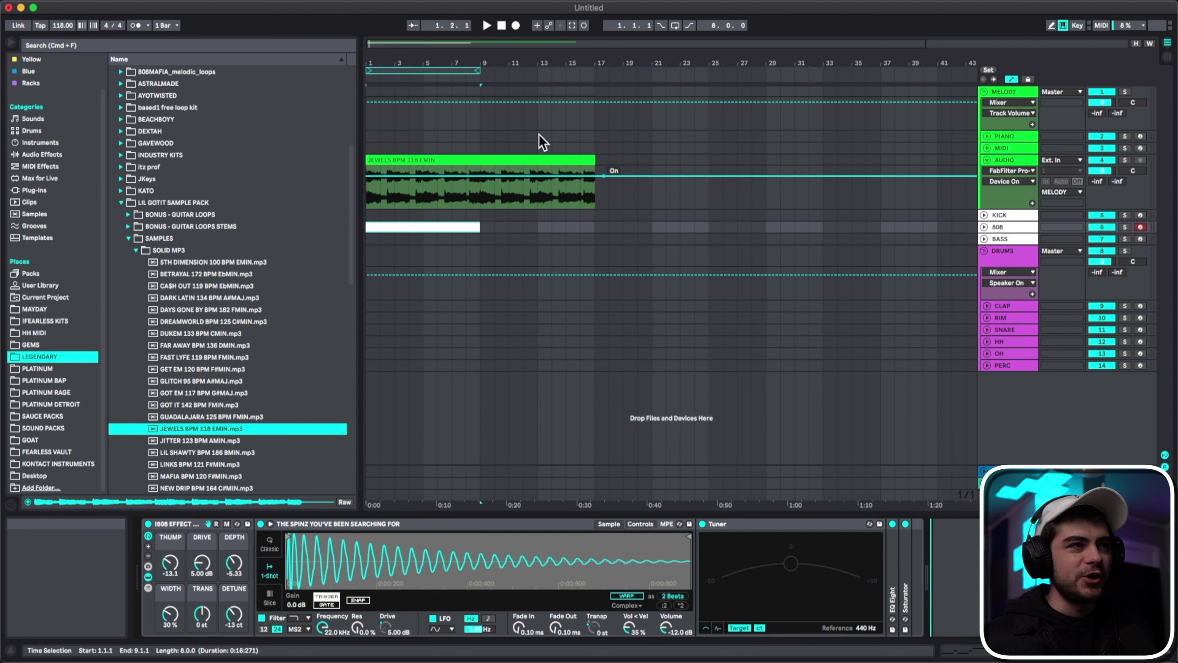
click(452, 169)
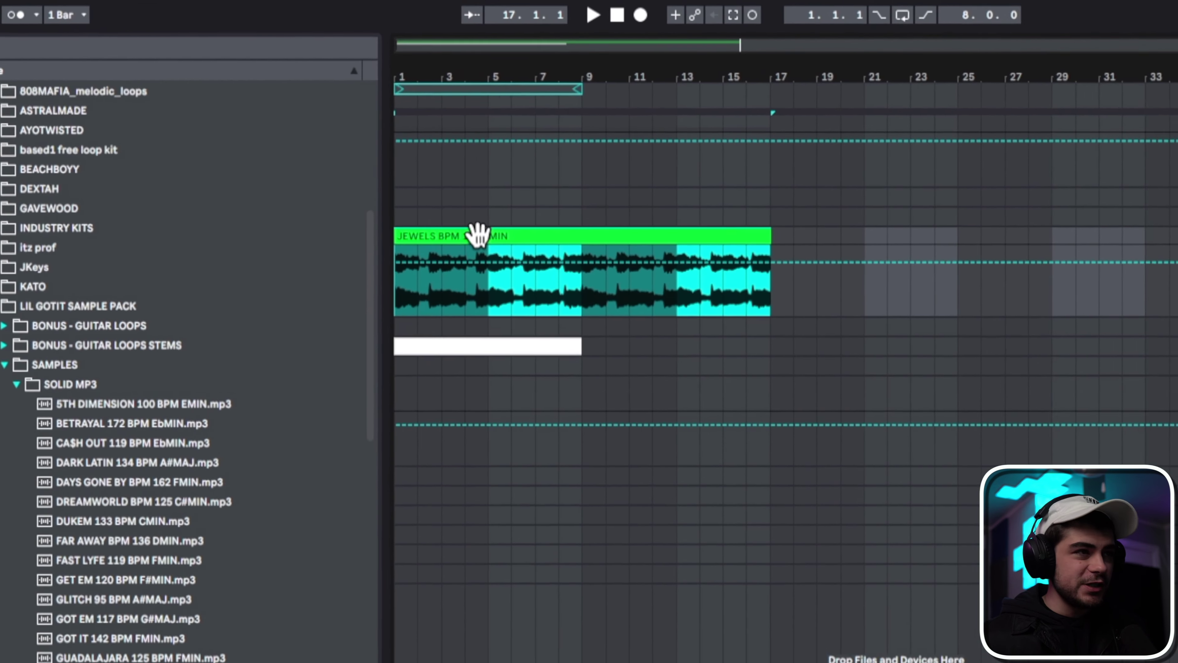
drag(583, 251, 728, 390)
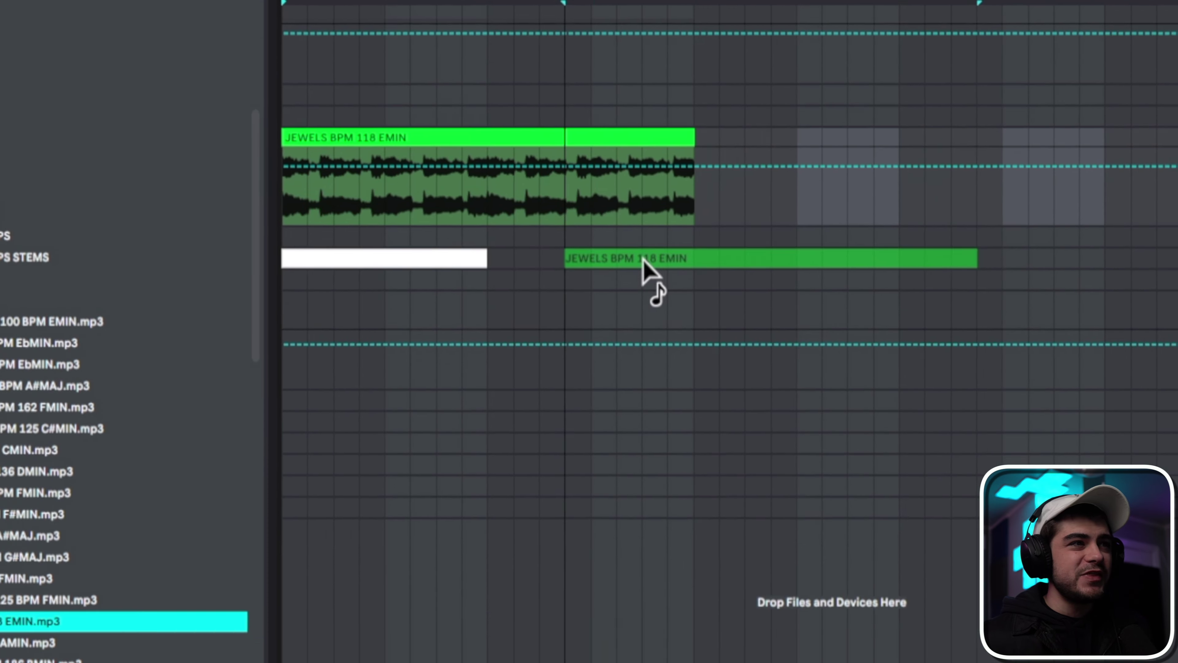
drag(506, 178, 497, 177)
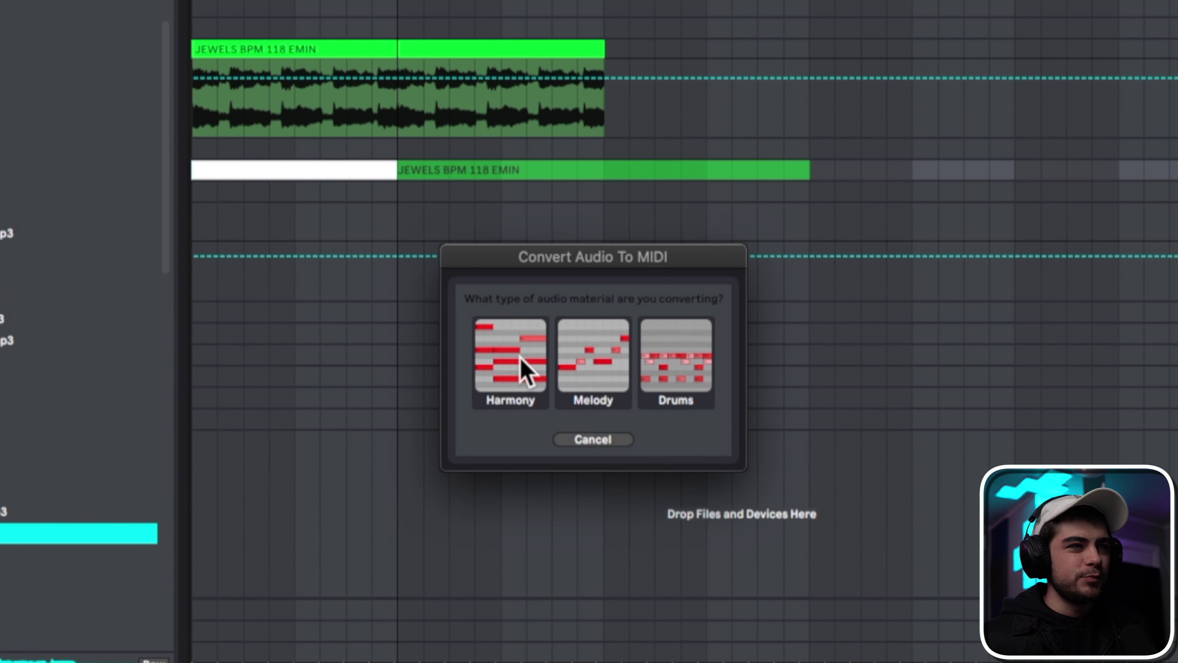
click(520, 357)
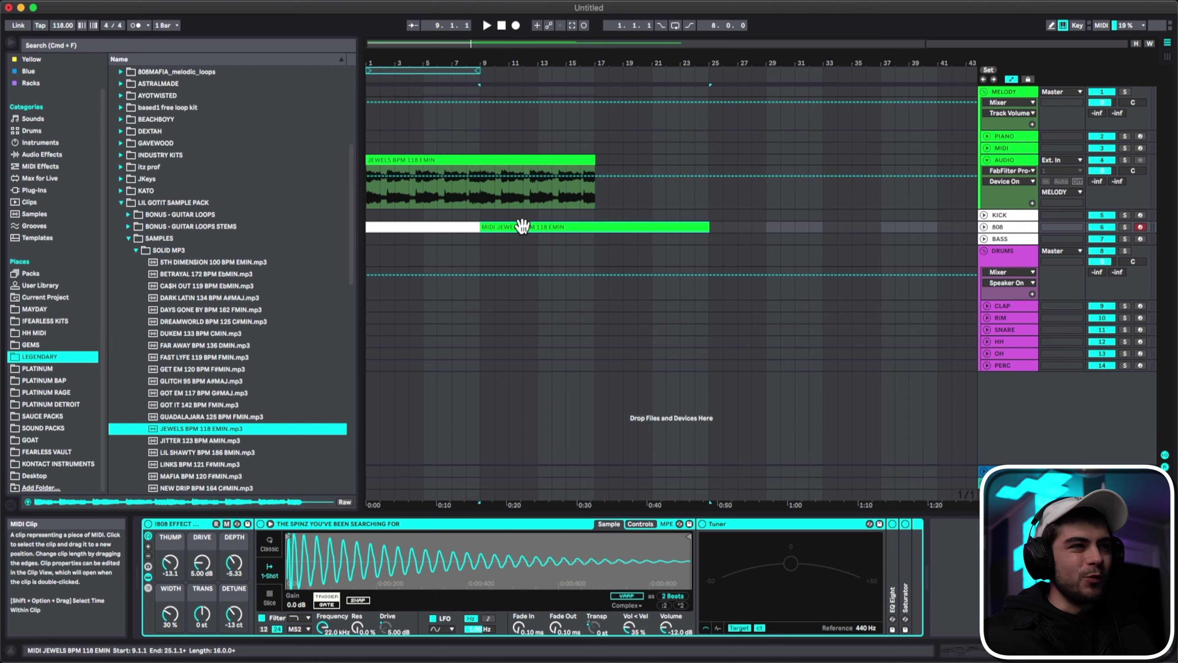
Open the converted JEWELS MIDI clip and delete the notes above the lowest bass line in bars 1 to 4
double_click(522, 226)
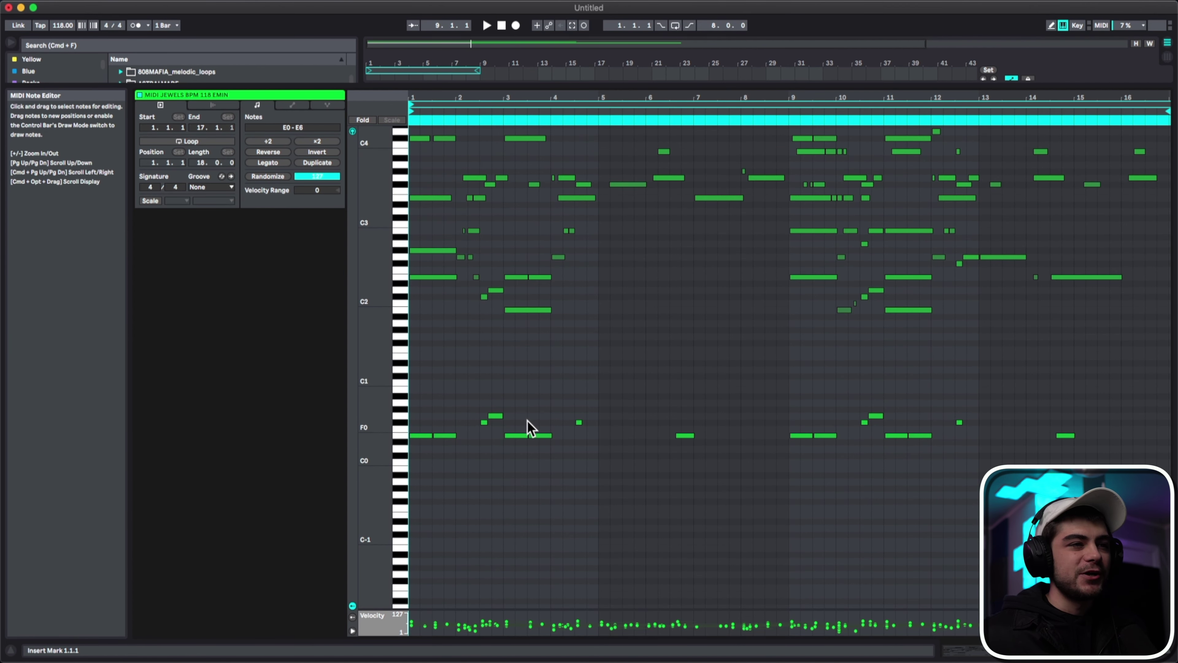
scroll(530, 428, up, 3)
drag(599, 436, 412, 124)
key(Delete)
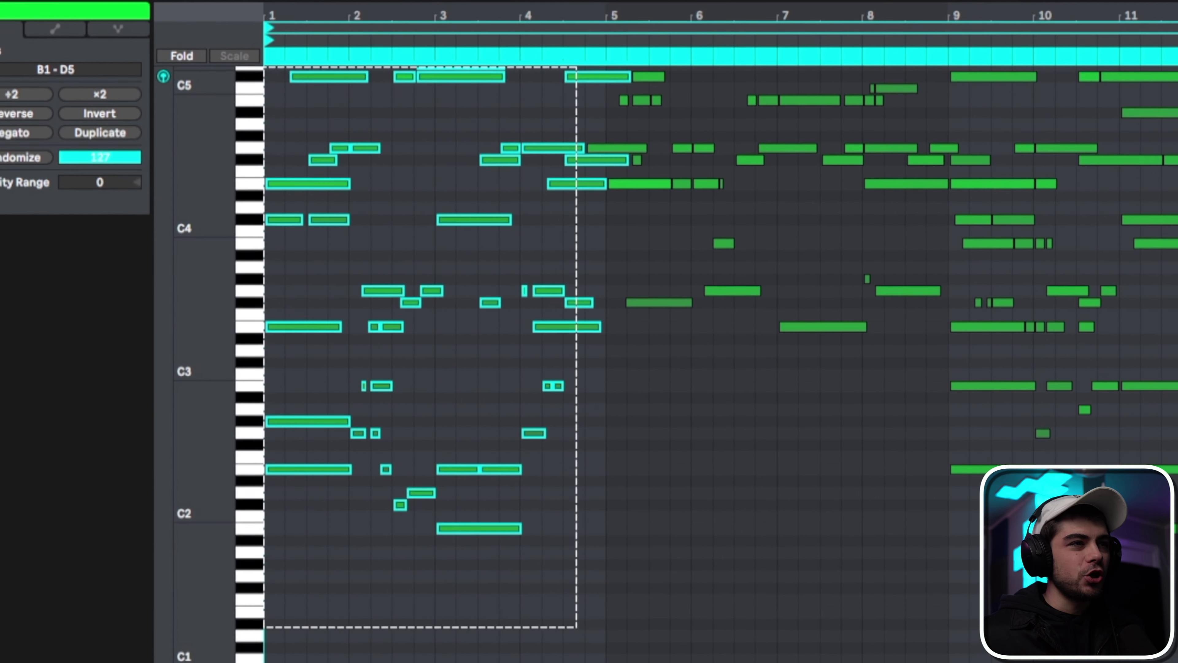
Examine and audition the lowest notes of the converted clip across bars 1 to 8 to identify the bass pitches
scroll(315, 526, down, 6)
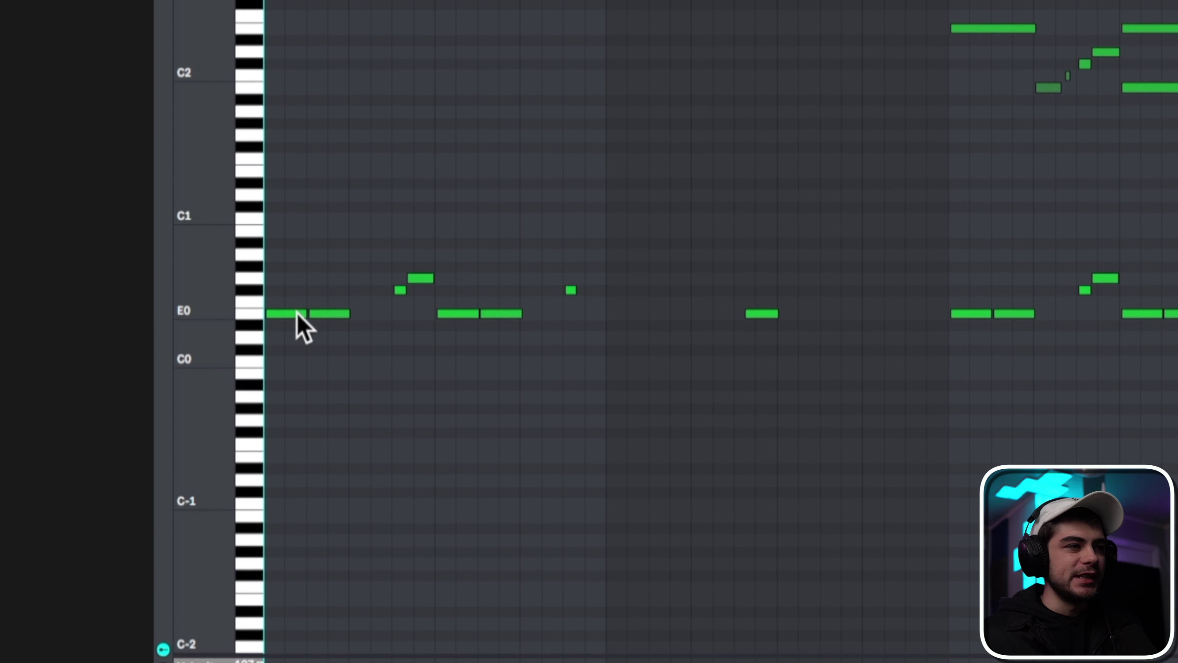
drag(255, 334, 283, 334)
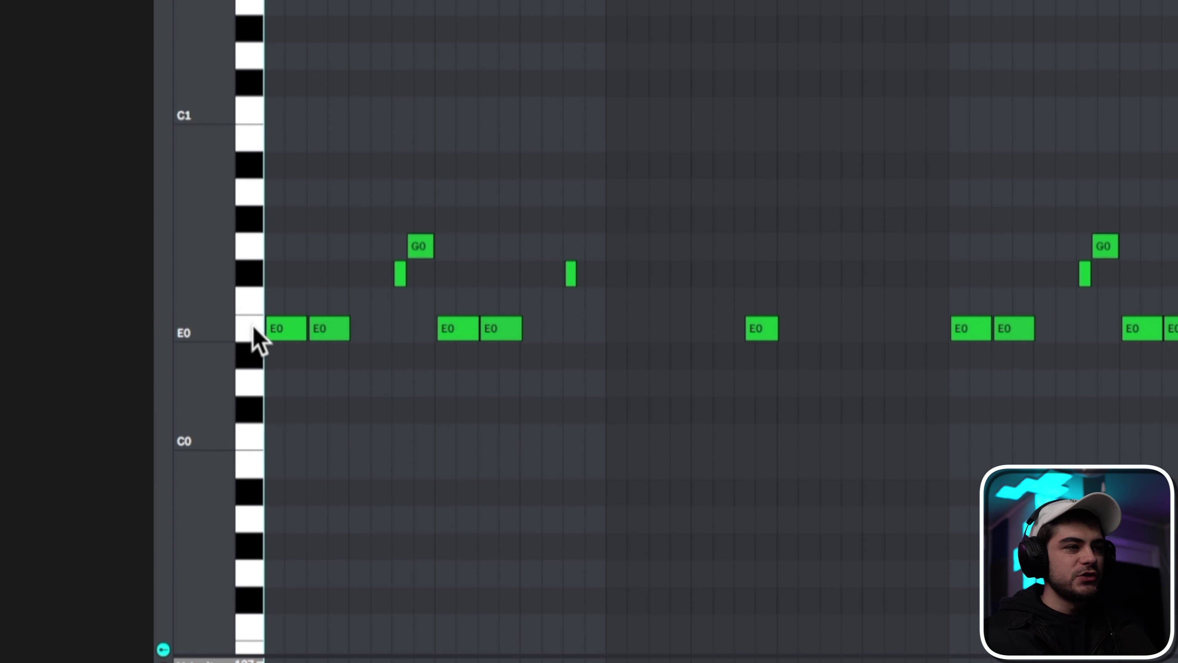
click(289, 327)
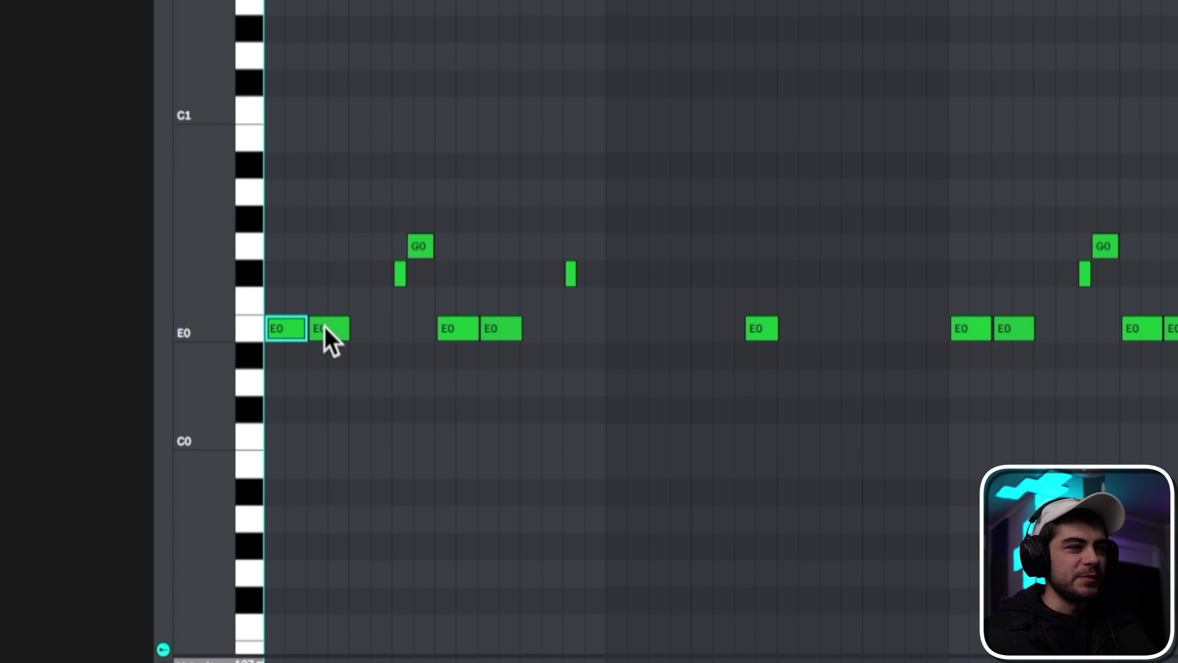
click(400, 275)
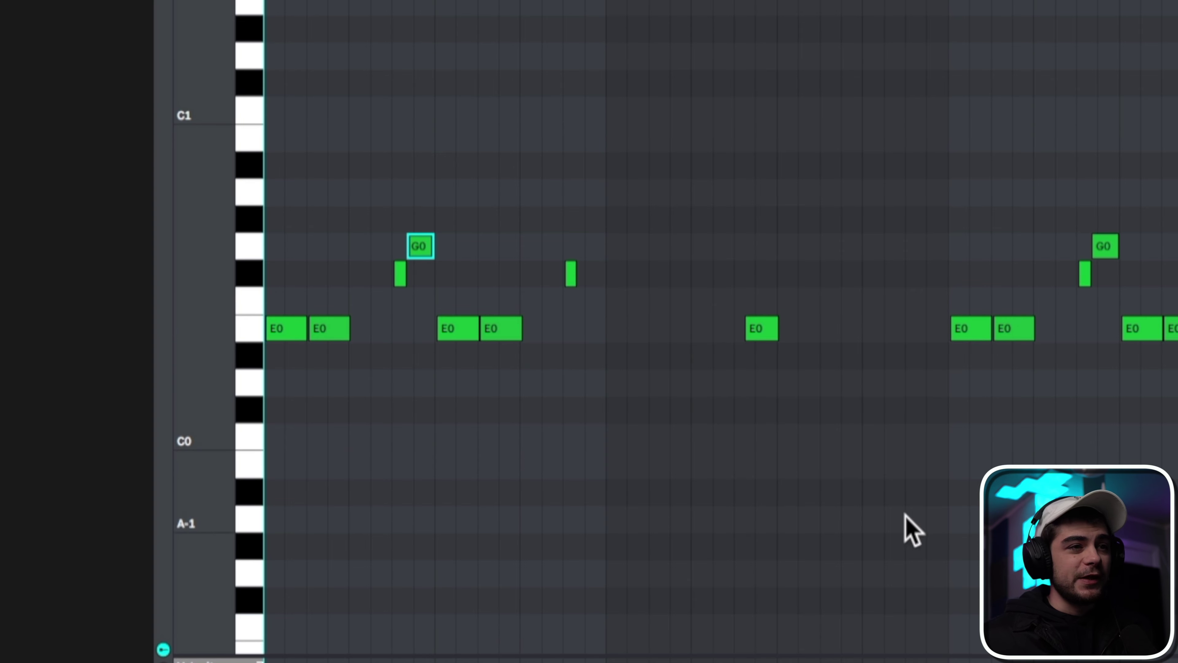
drag(940, 543, 185, 234)
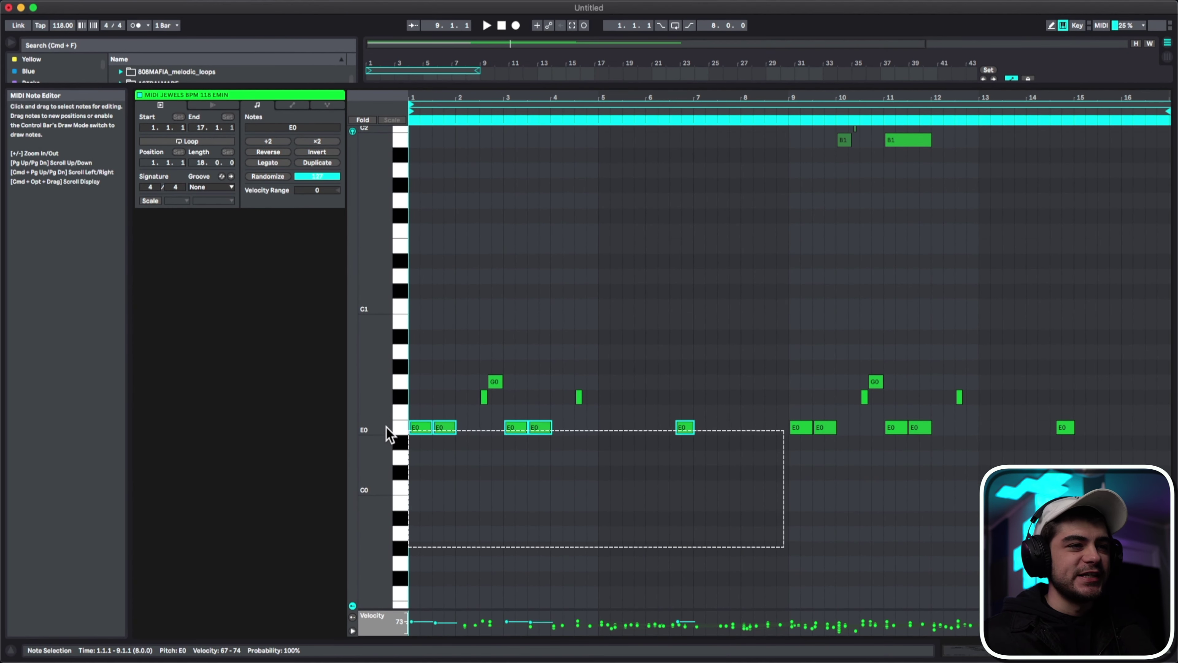
drag(364, 374, 364, 374)
scroll(645, 403, up, 2)
scroll(616, 421, down, 2)
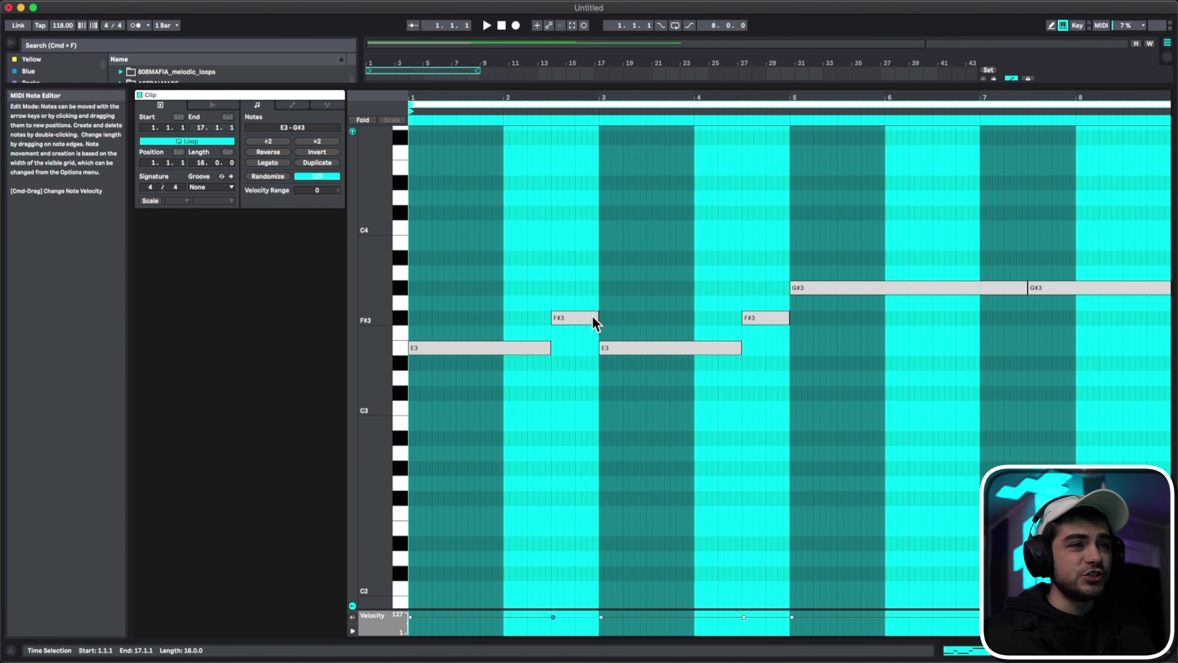
Transpose both G#3 notes from bar 5 onward in the original 808 clip down one semitone to G3
click(819, 289)
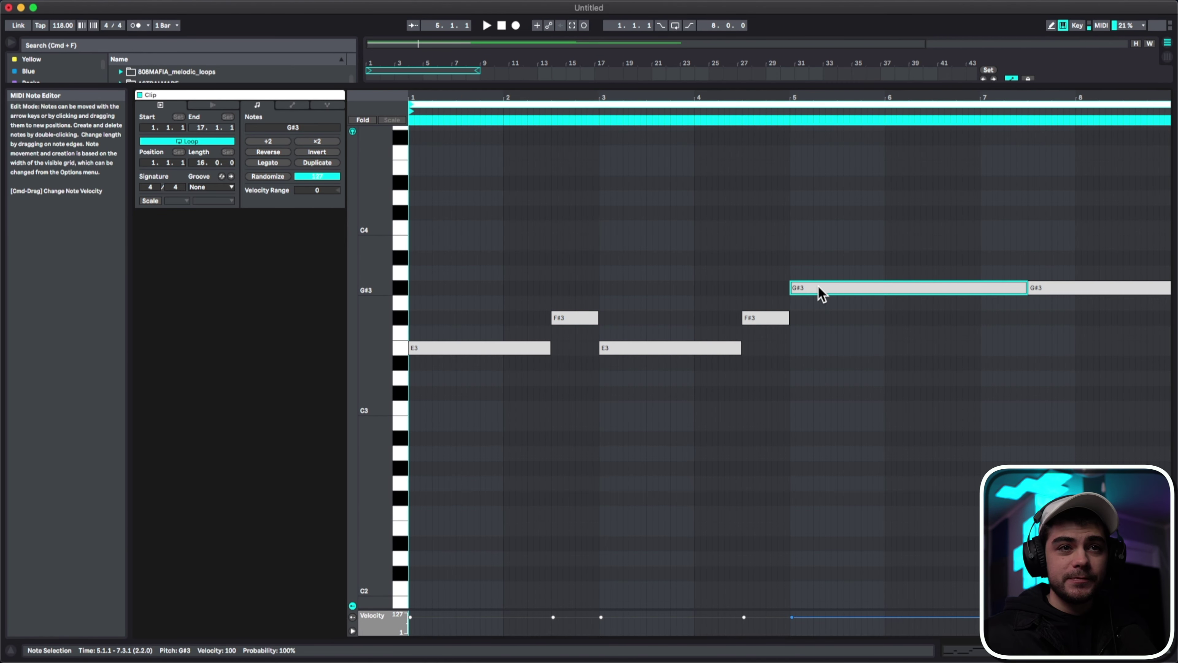
drag(797, 269, 1164, 325)
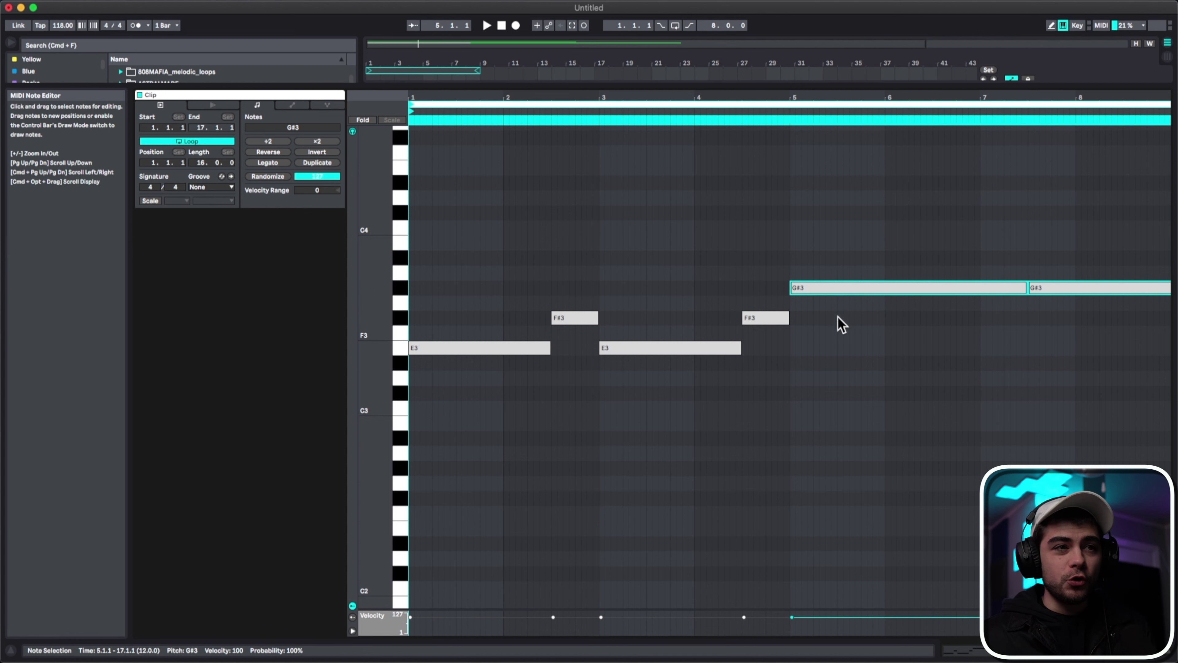
key(Down)
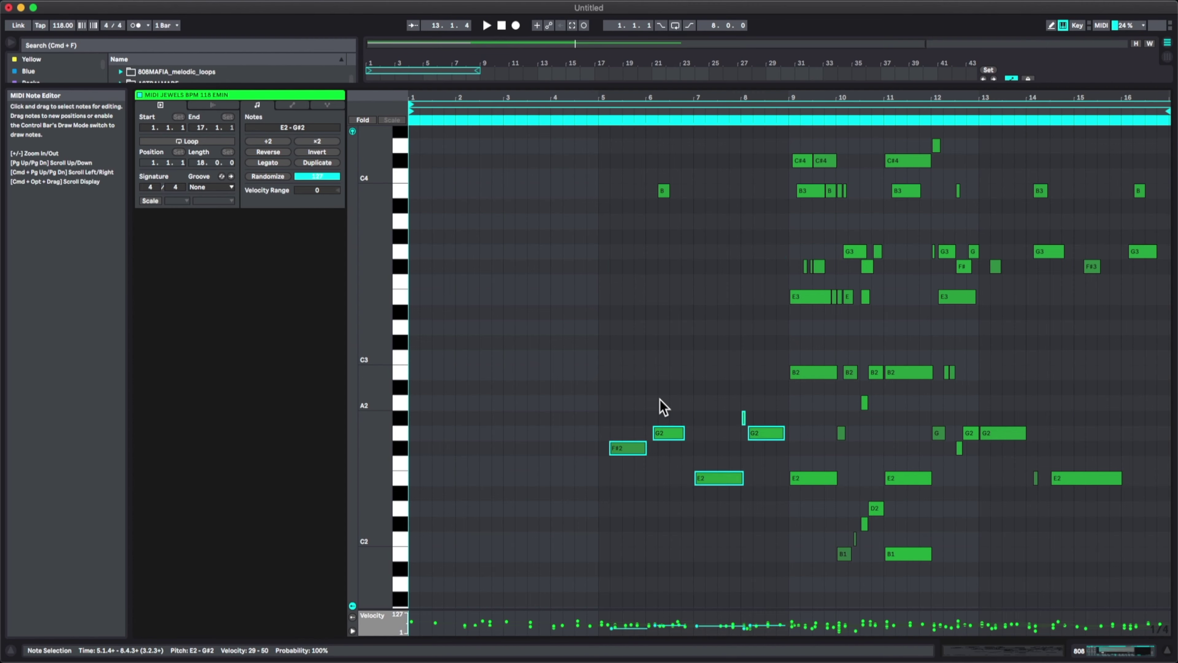
Transpose the selected bar 5–8 notes of the converted clip down two octaves to E0–G#0 and select all bass notes in bars 1 to 8
key(shift+Down)
key(shift+Down)
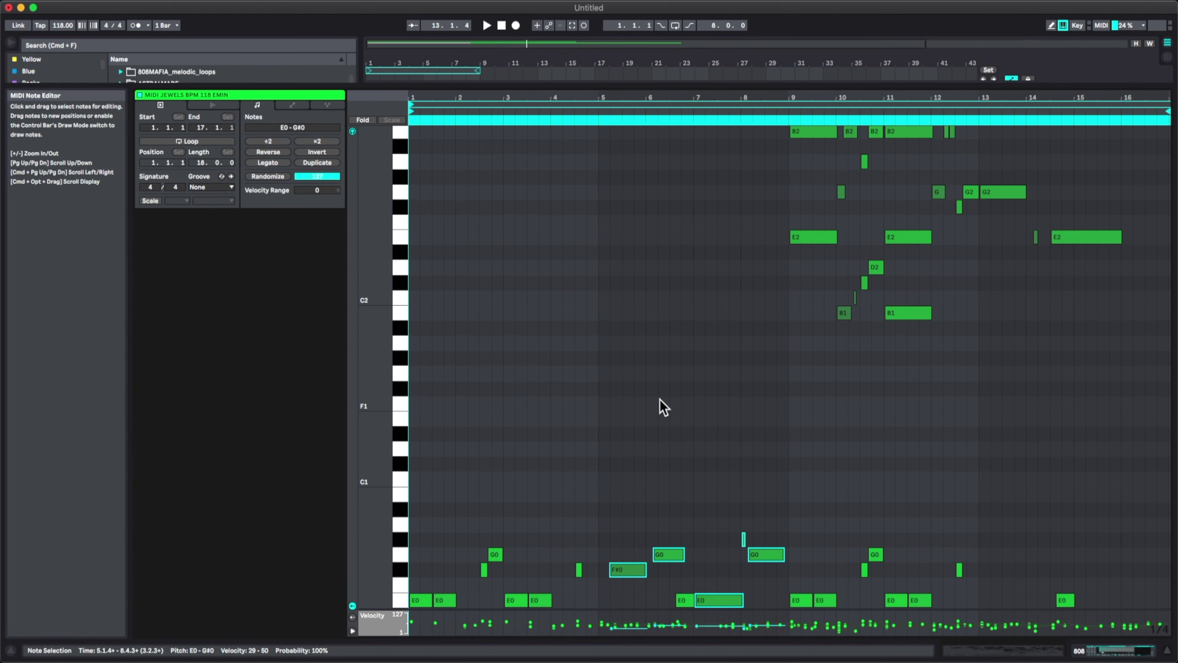
scroll(672, 404, down, 5)
drag(416, 423, 787, 552)
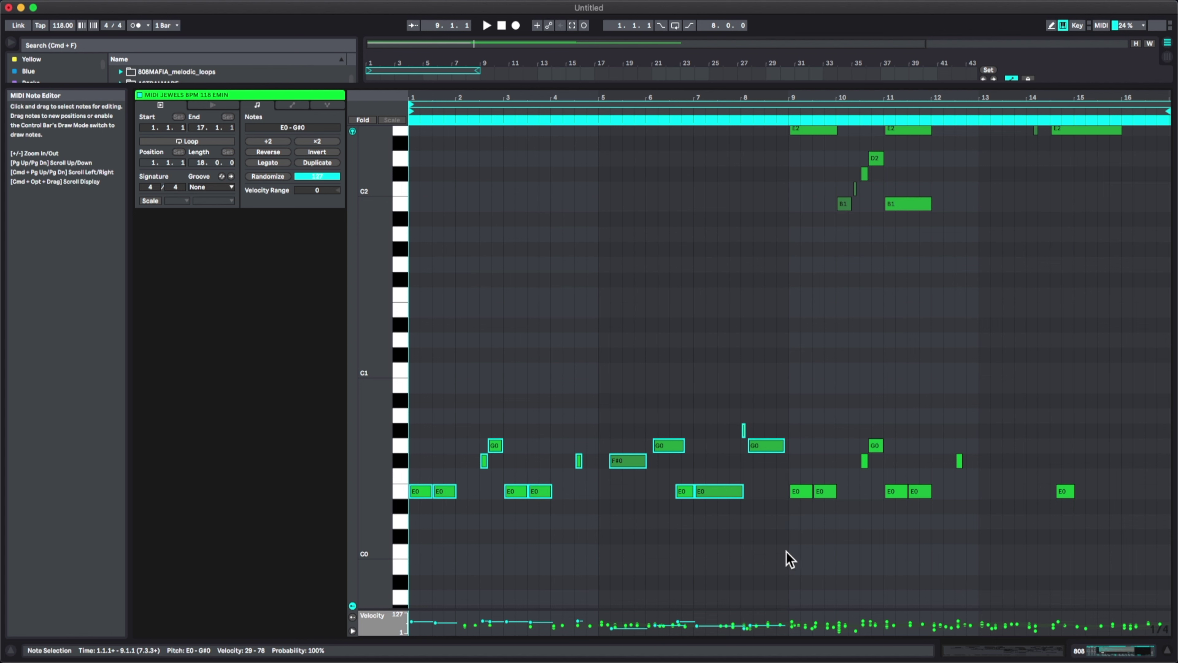
Copy the selected bass notes into the original 808 clip at bar 1 and transpose them up two octaves to E2–G#2
click(1113, 654)
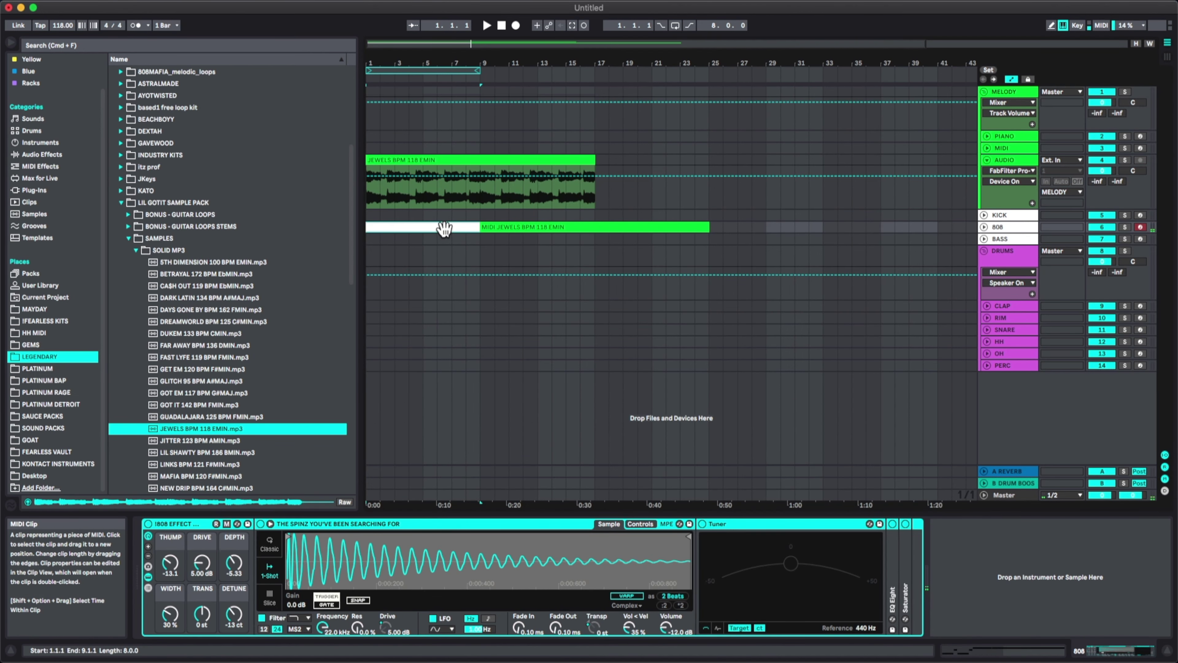
double_click(460, 226)
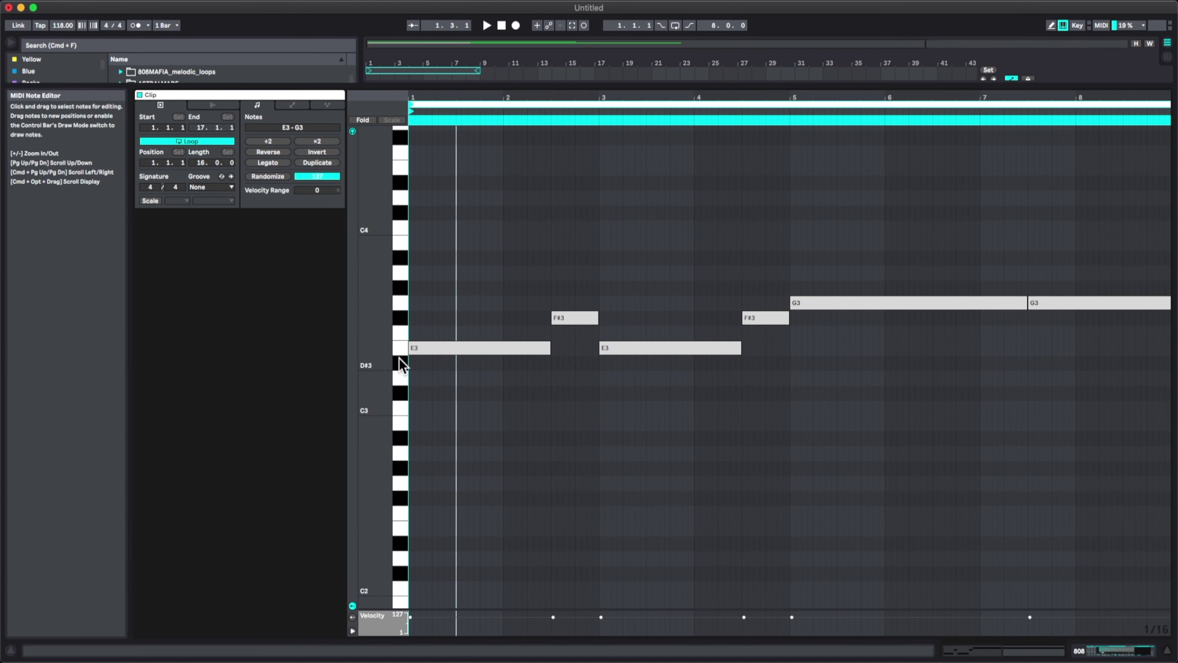
key(cmd+z)
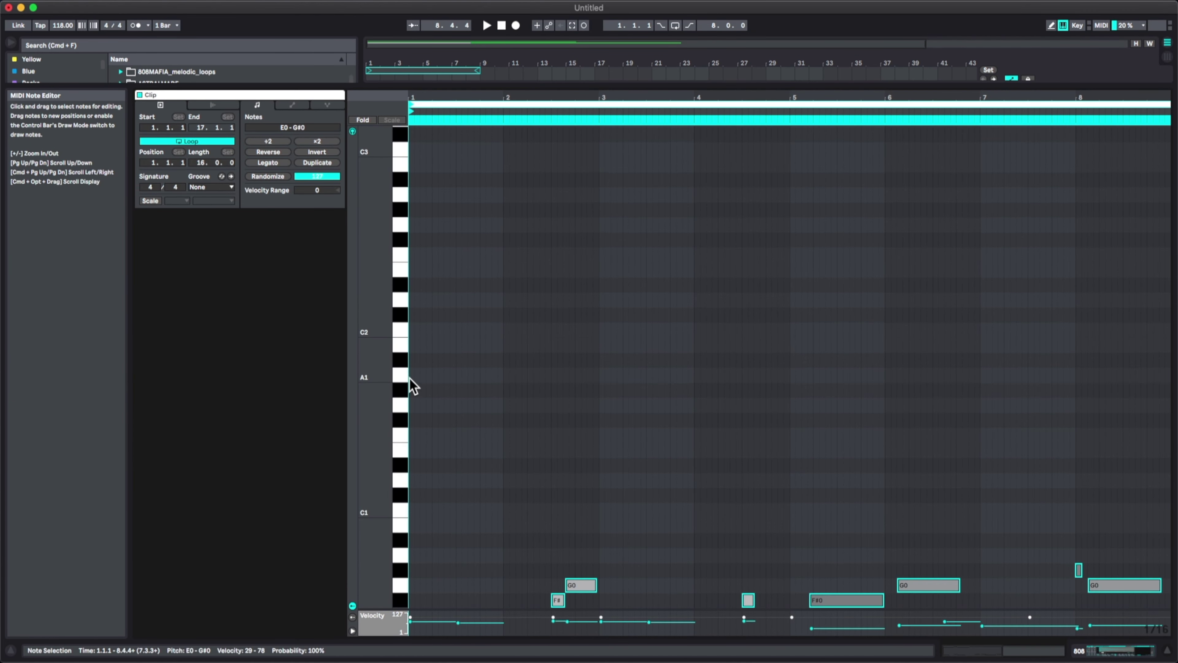
scroll(584, 421, down, 5)
key(shift+Up)
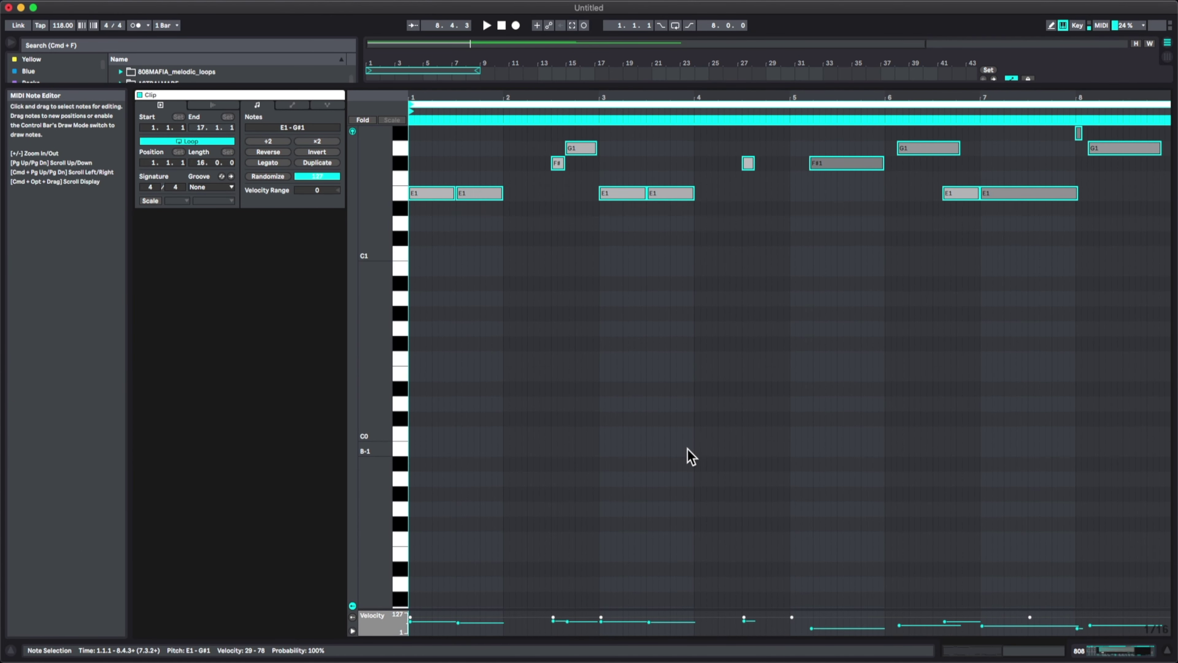
scroll(692, 457, up, 8)
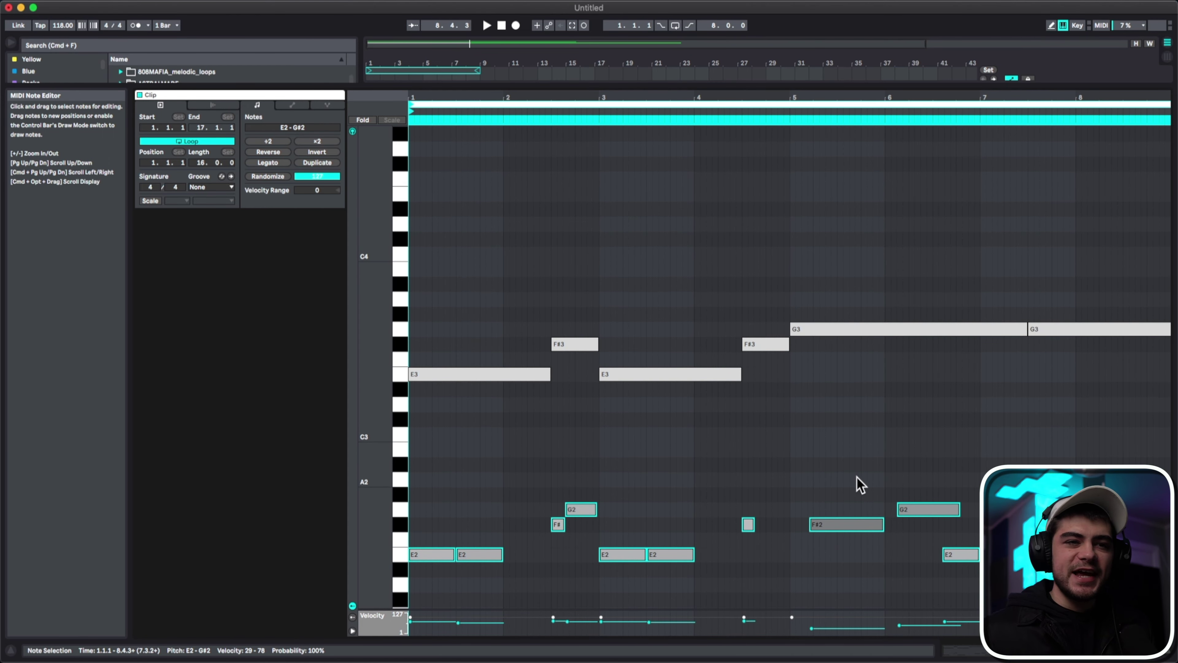
Shorten the F#3 note in bar 2 to two sixteenths and add a G3 note after it, extending to bar 3
scroll(859, 485, up, 1)
scroll(858, 485, down, 3)
click(890, 488)
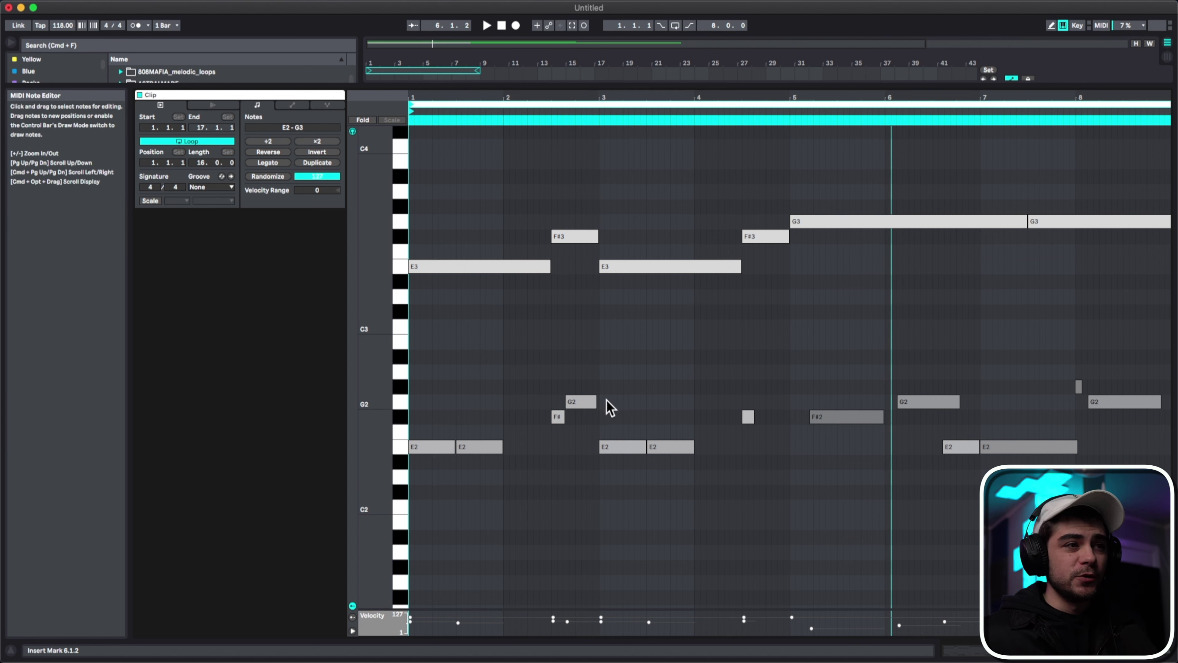
click(562, 417)
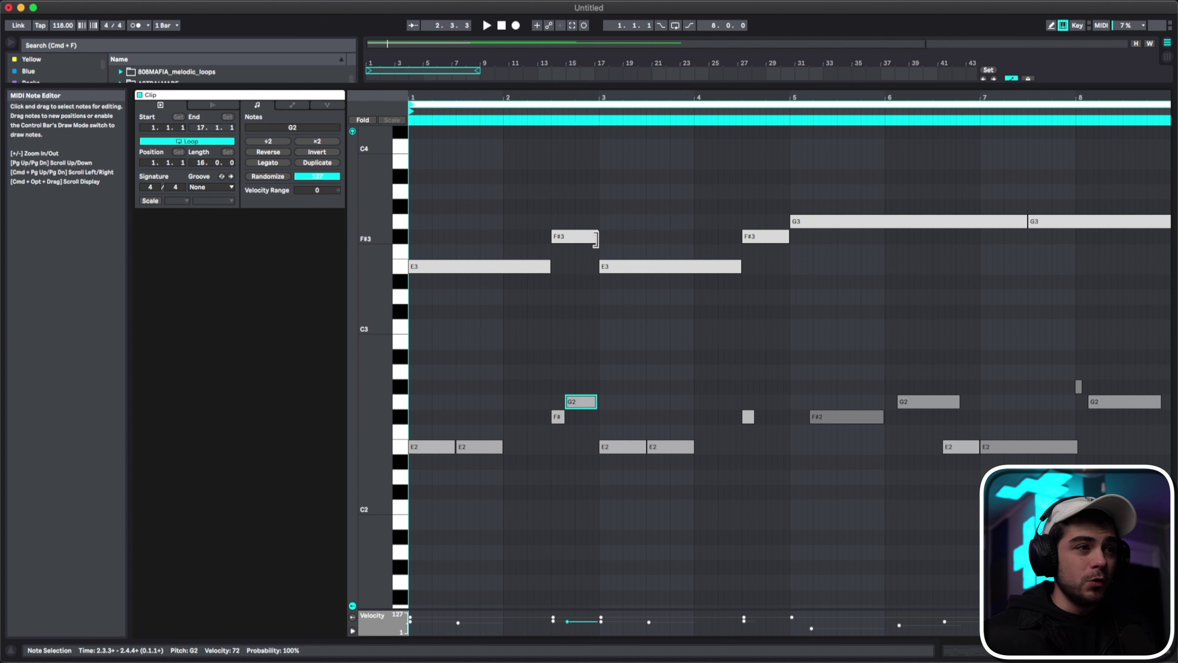
drag(597, 239, 588, 244)
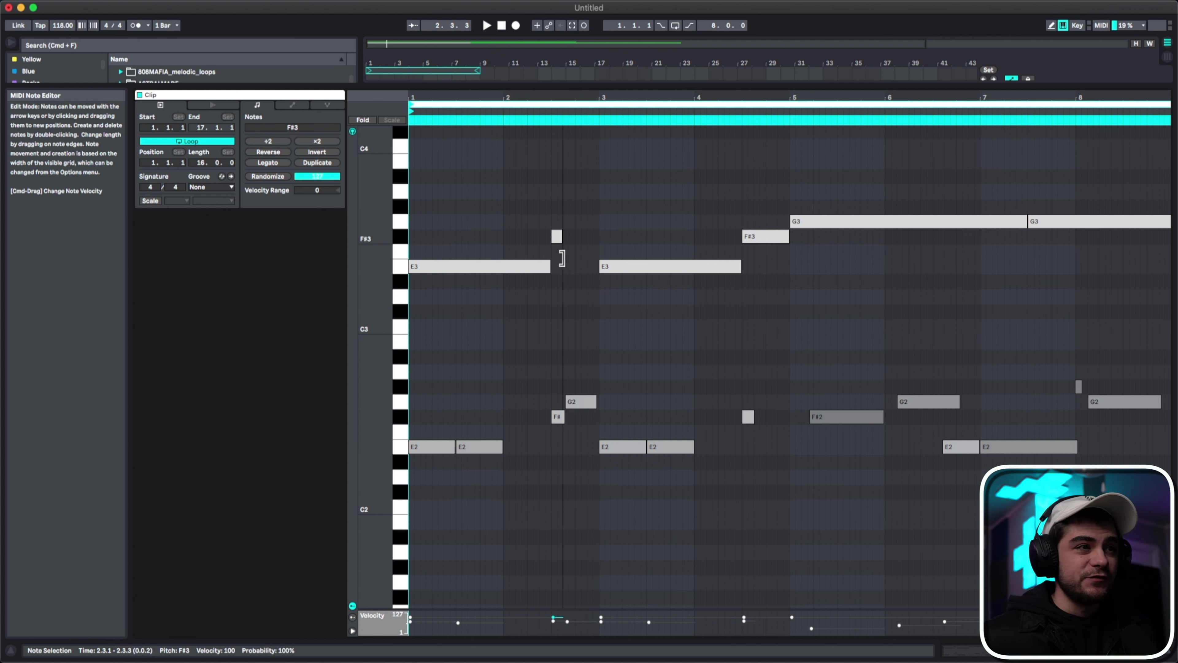
double_click(569, 237)
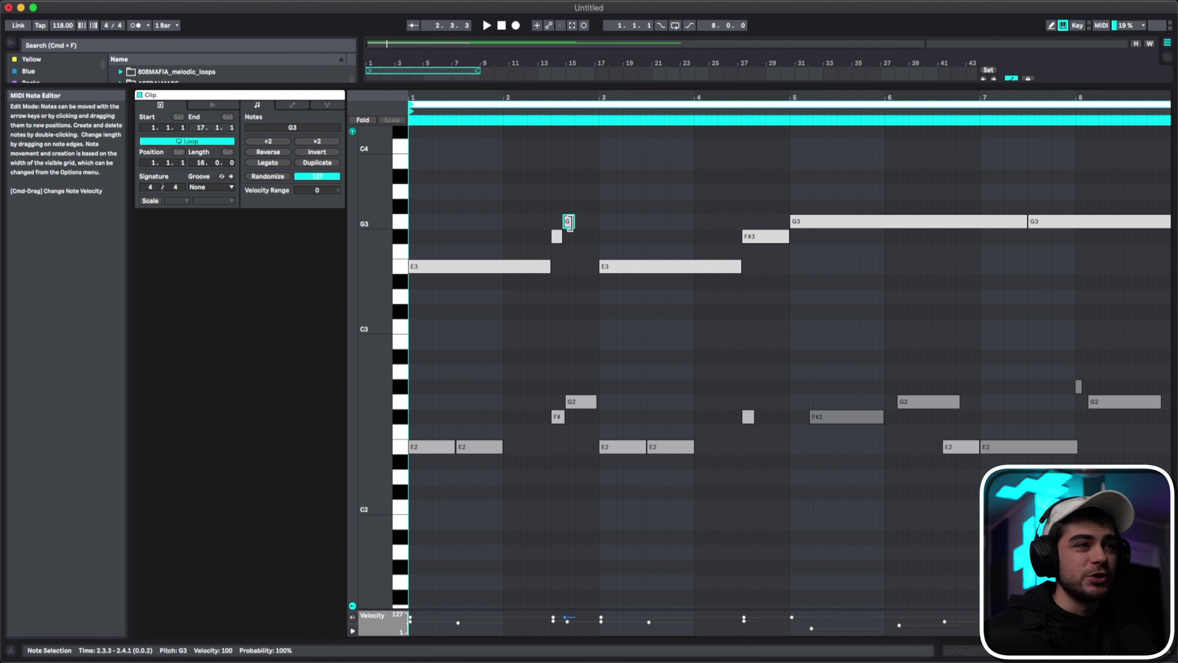
drag(570, 222, 588, 227)
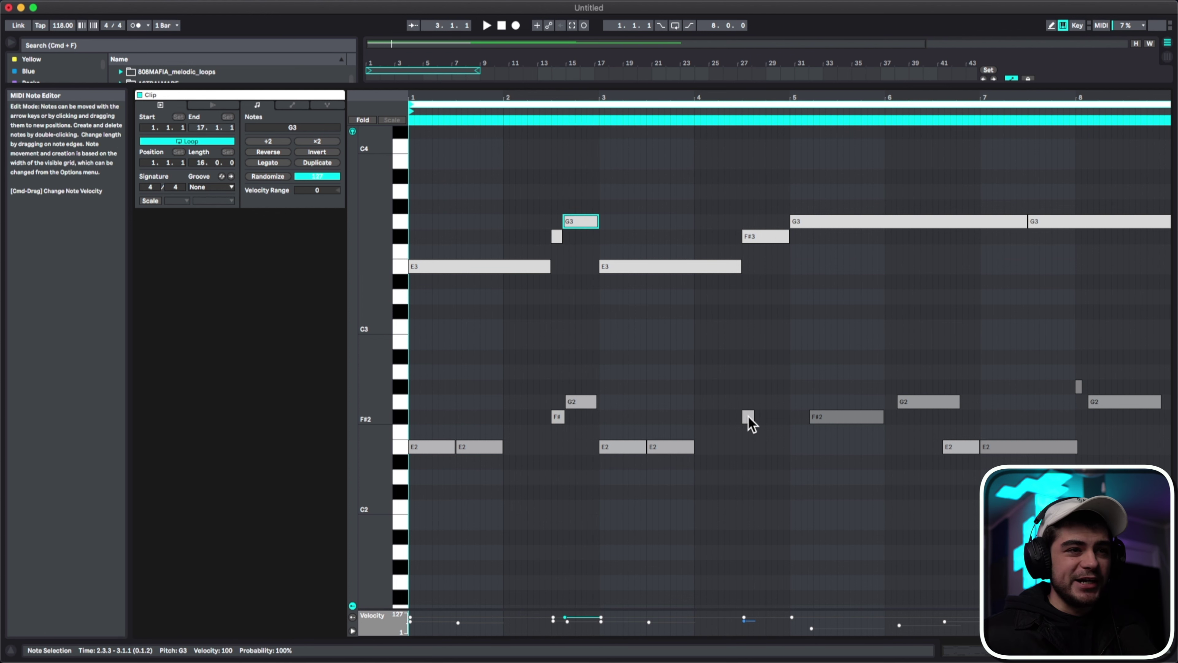
Lower the bar 5 note to F#3, end it where the bar 6 G2 guide note starts, and duplicate it as a G3 note
click(767, 237)
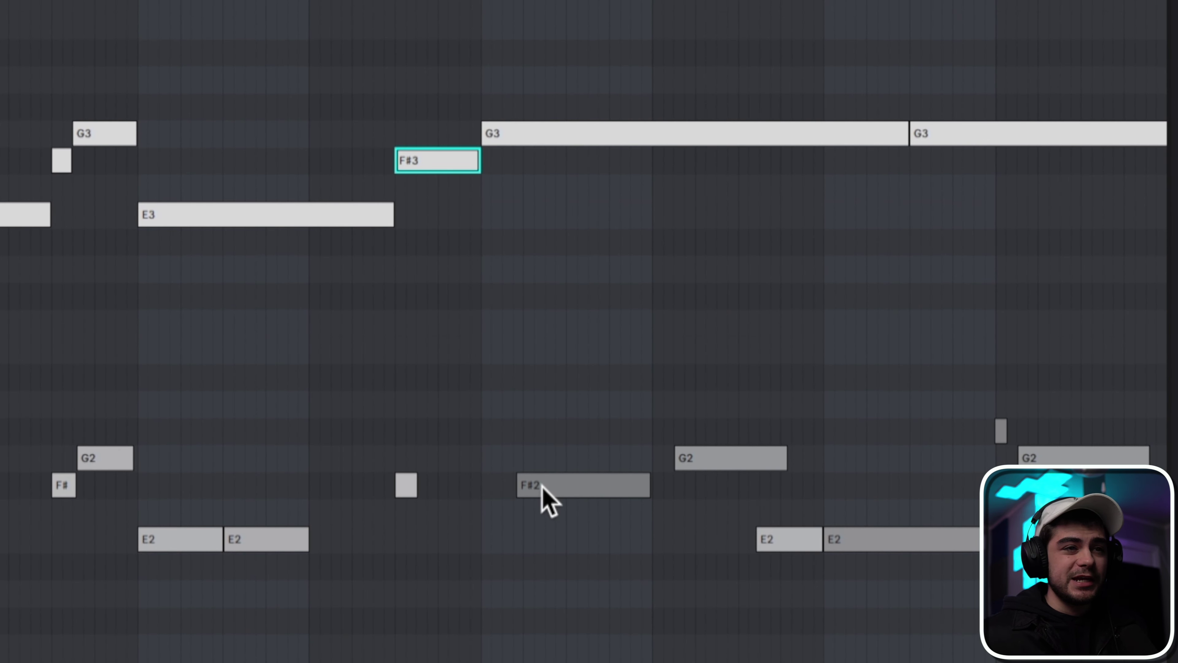
drag(529, 135, 529, 158)
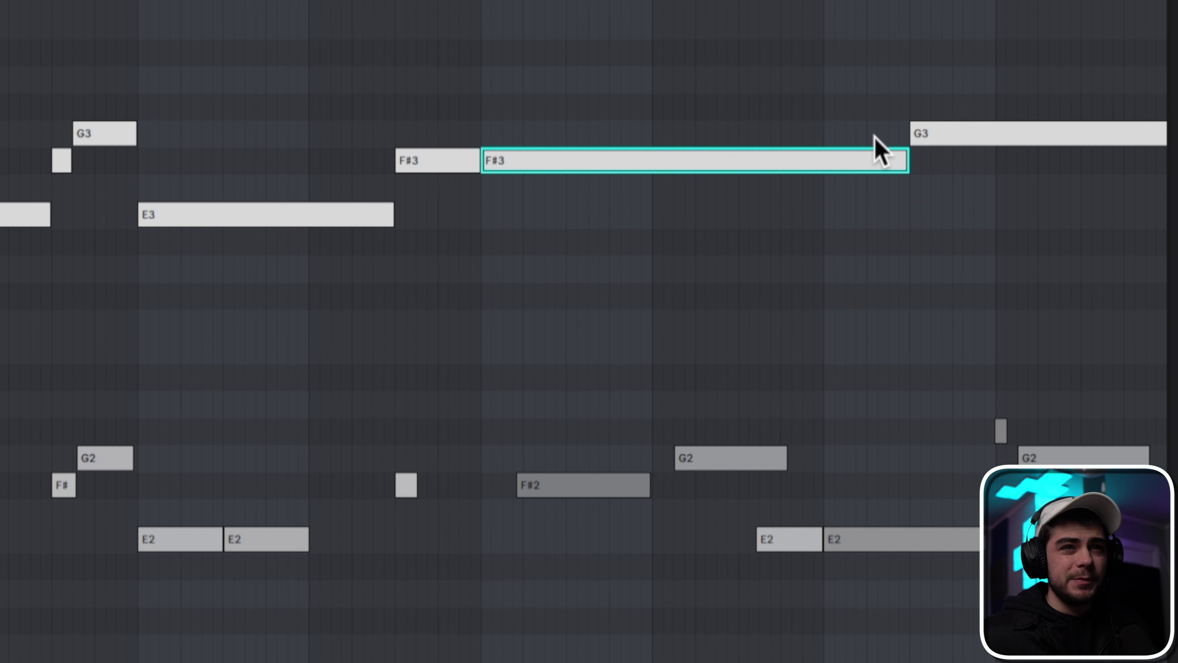
drag(904, 149, 671, 204)
key(super+d)
drag(752, 171, 751, 139)
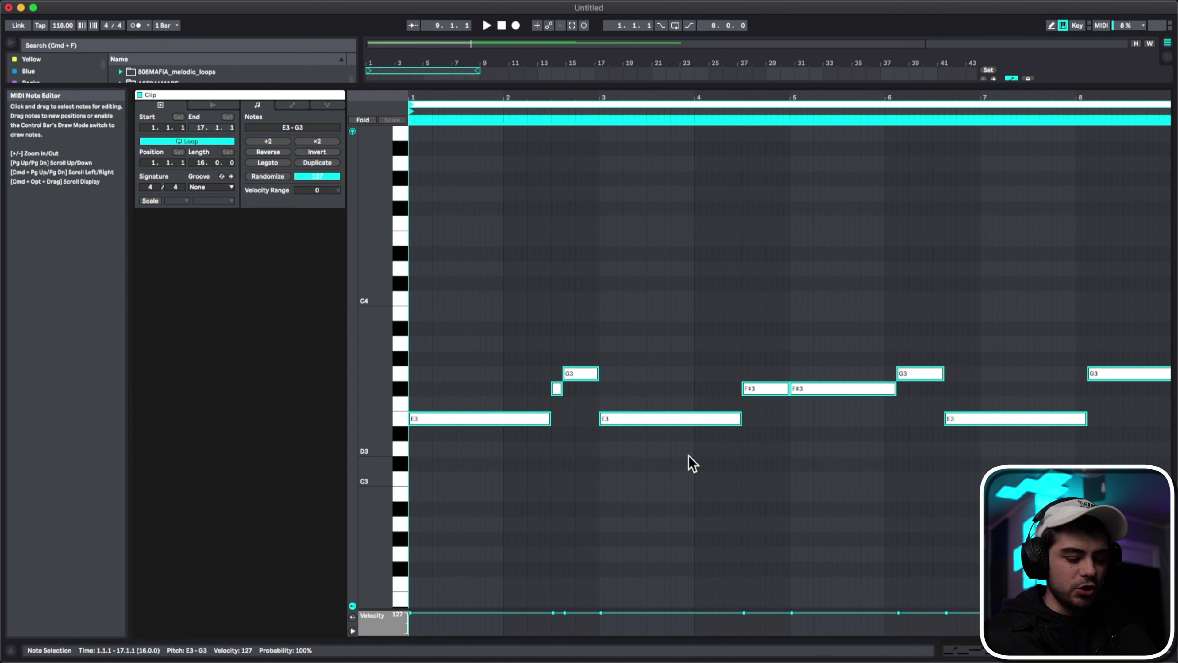
Play the corrected 808 pattern from the F#3 note in the second half of bar 4, checking the repeated F#3
click(689, 455)
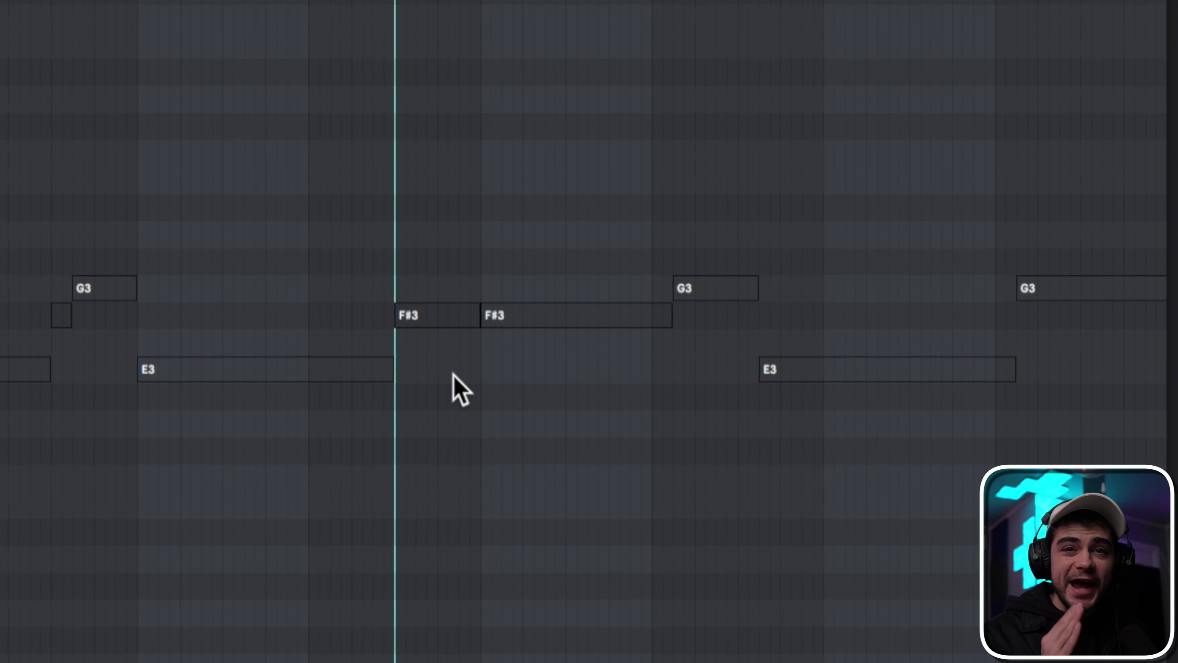
mouse_move(536, 315)
mouse_down()
mouse_move(545, 278)
mouse_move(529, 285)
mouse_move(535, 315)
mouse_up()
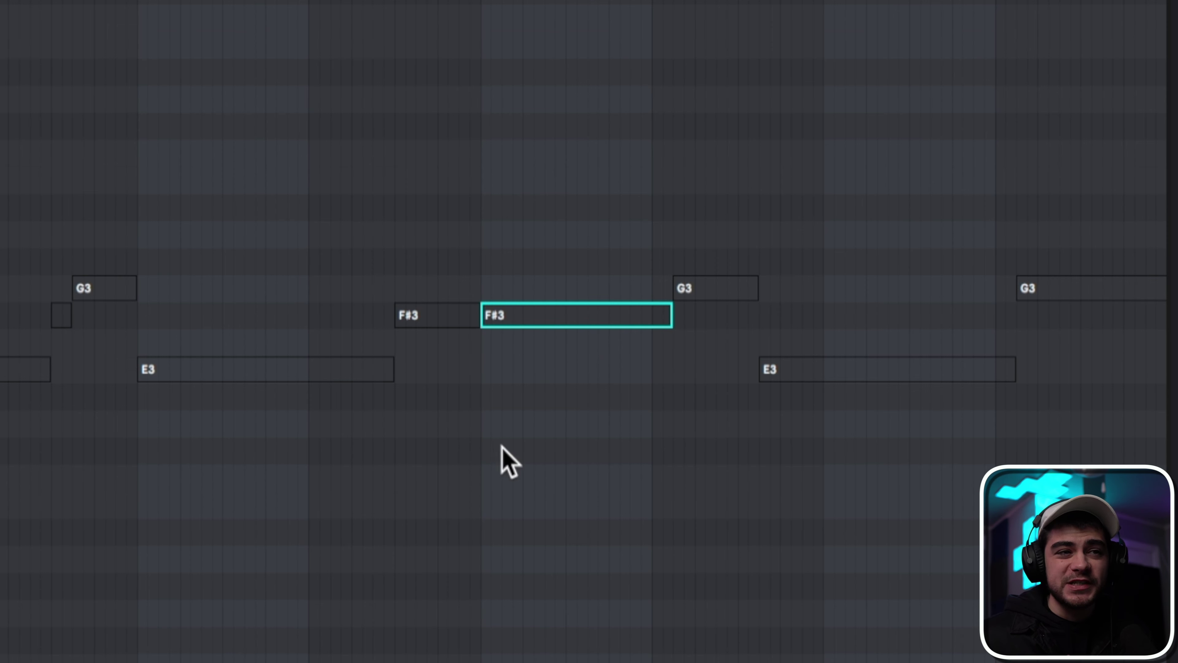
click(398, 410)
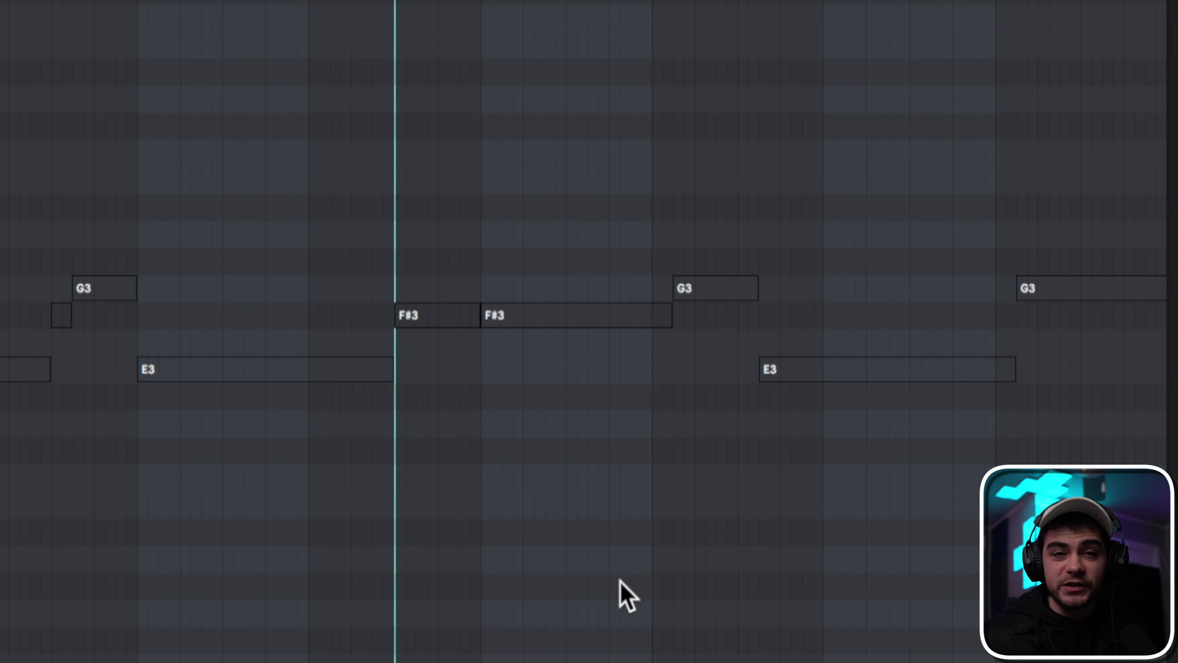
key(space)
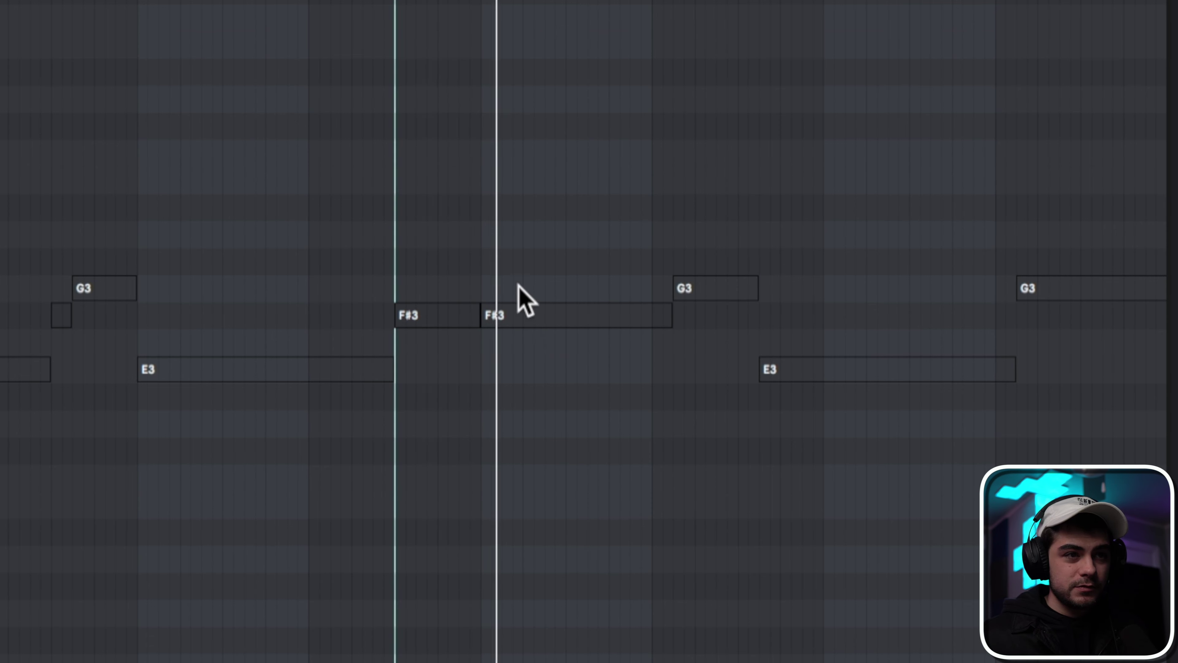
Raise the long F#3 note starting at bar 5 to G3
drag(571, 321, 572, 274)
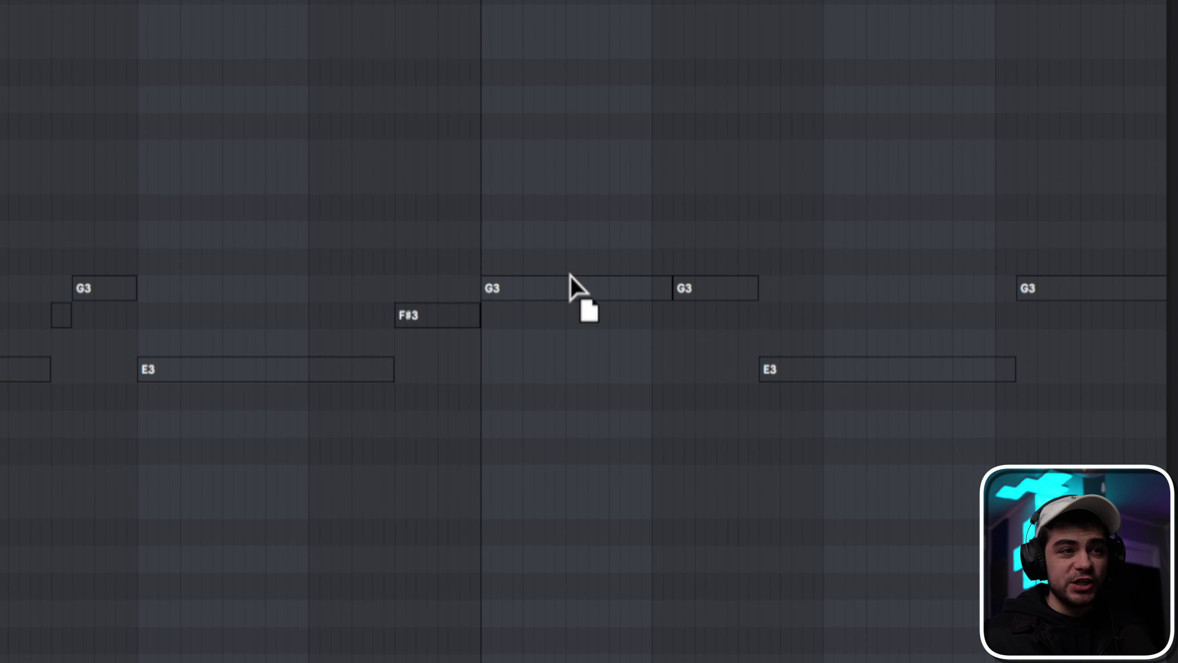
click(564, 280)
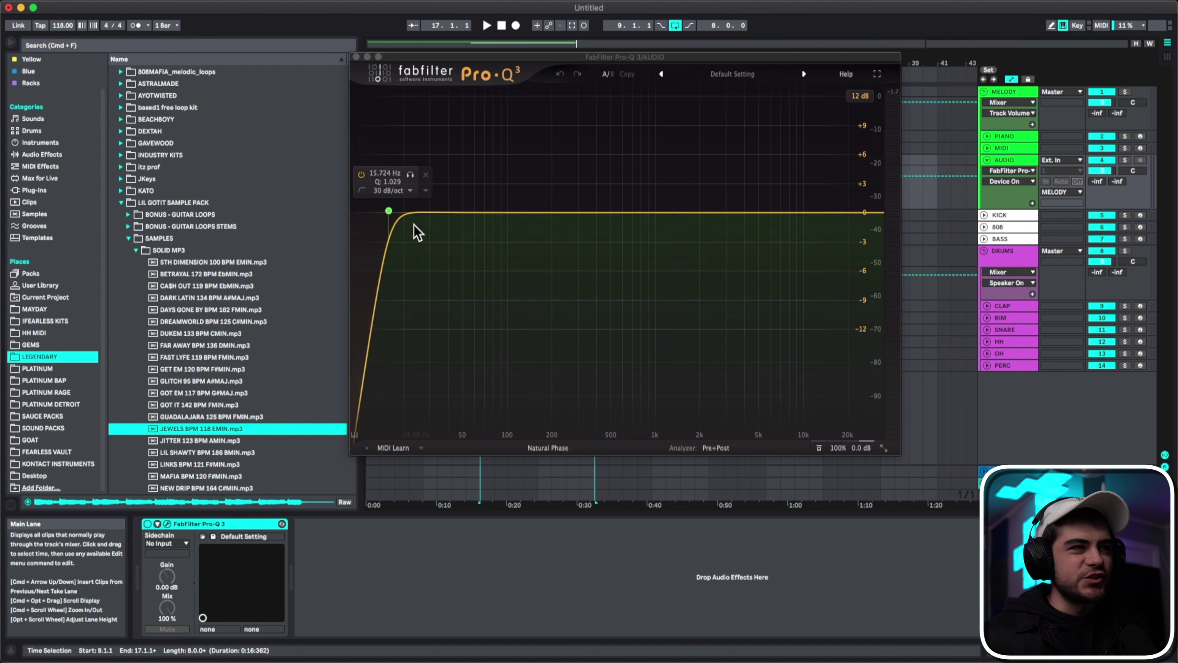
Move the low cut on the melody audio's FabFilter Pro-Q 3 to about 245 Hz, play the loop and close the equalizer
drag(389, 211, 569, 213)
key(space)
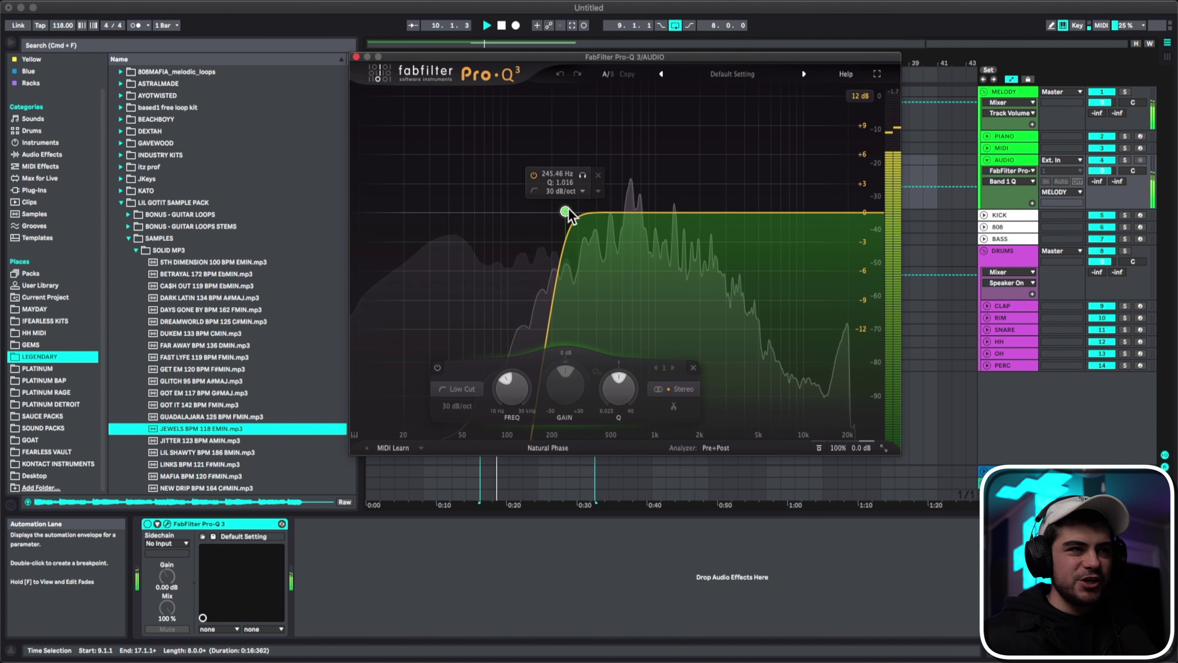
click(356, 57)
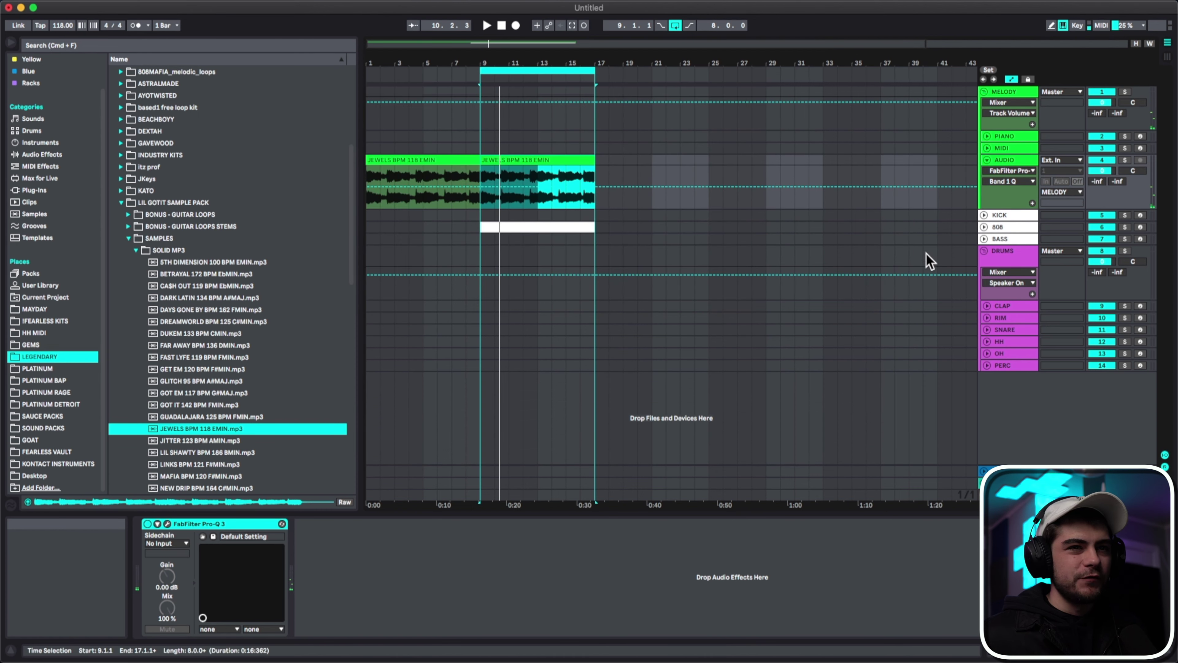
Select bars 9 to 17 on the CLAP track
click(1010, 307)
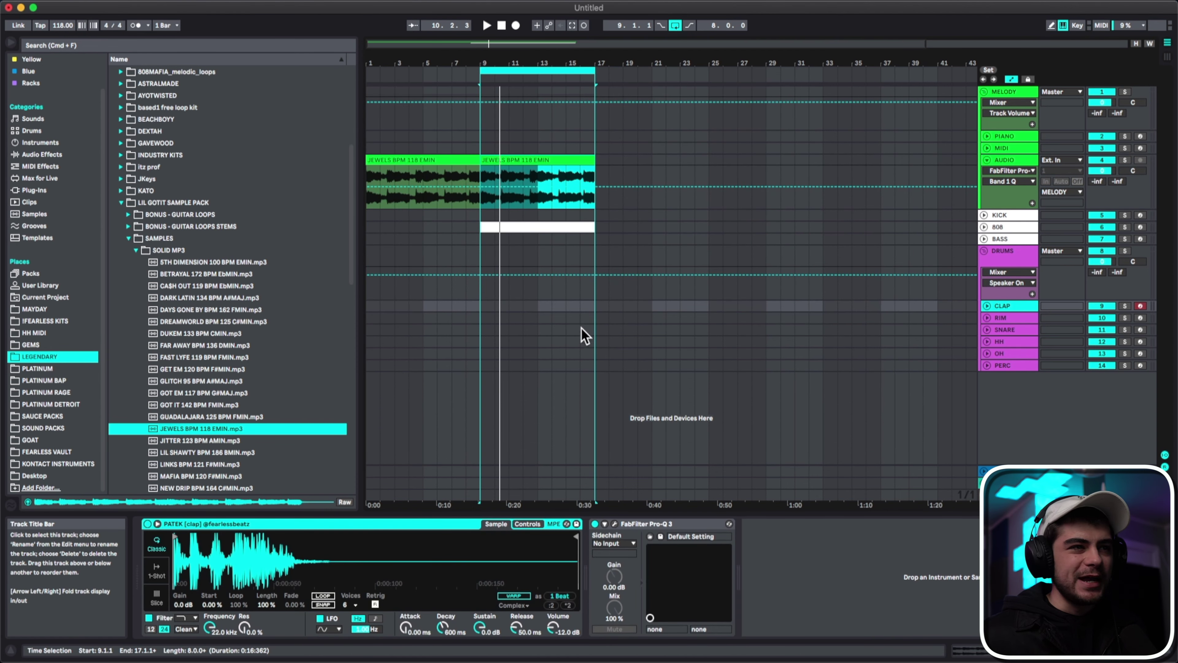
drag(595, 308, 503, 314)
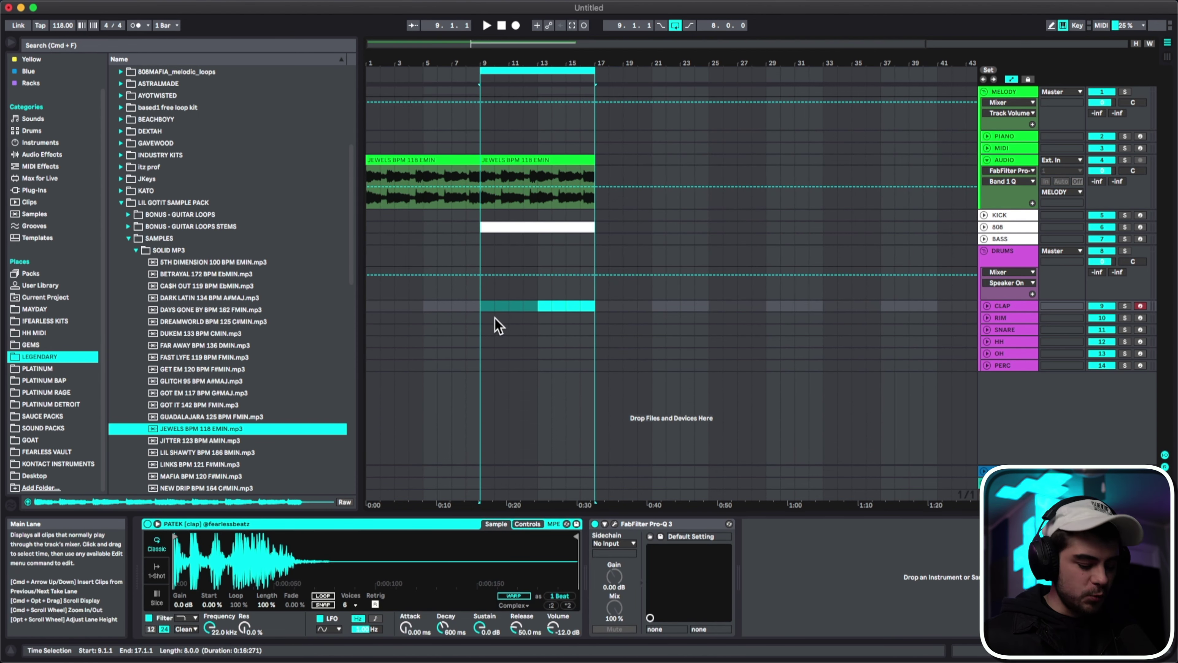
Open the deactivated bass guide notes in the clip editor and select every E3 note
key(shift+Tab)
key(super+a)
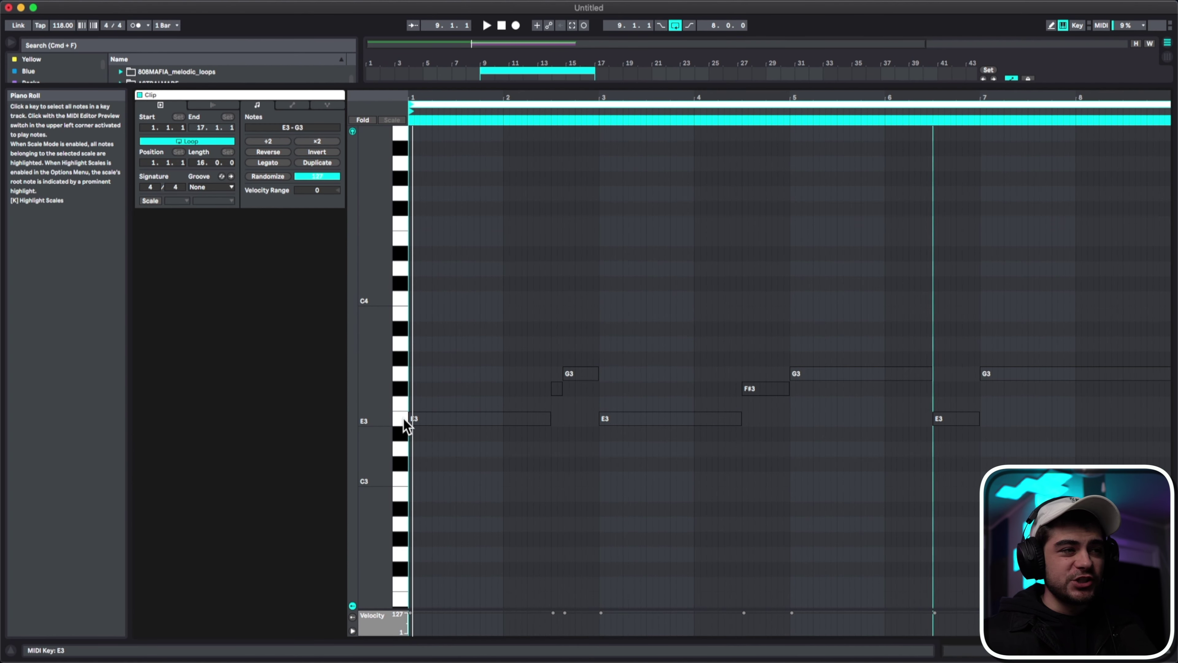
click(402, 420)
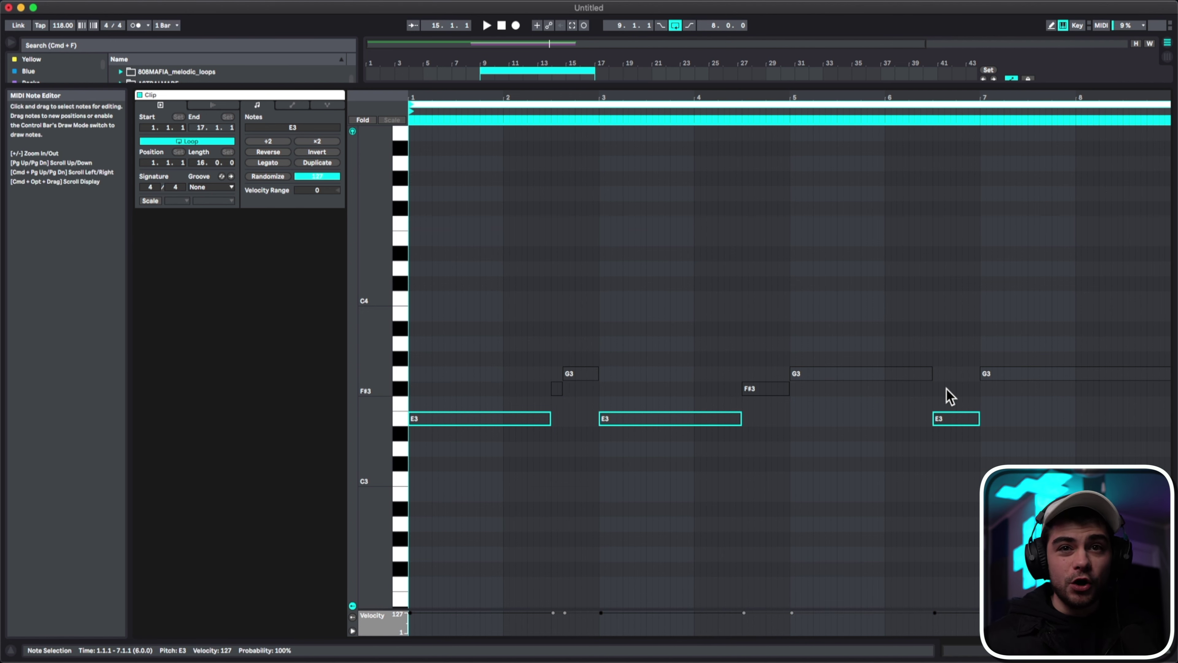
Shorten the first E3 note to one and a half beats and build a five-note, two-bar rhythm, with the fourth note on bar 2 beat 2
click(548, 419)
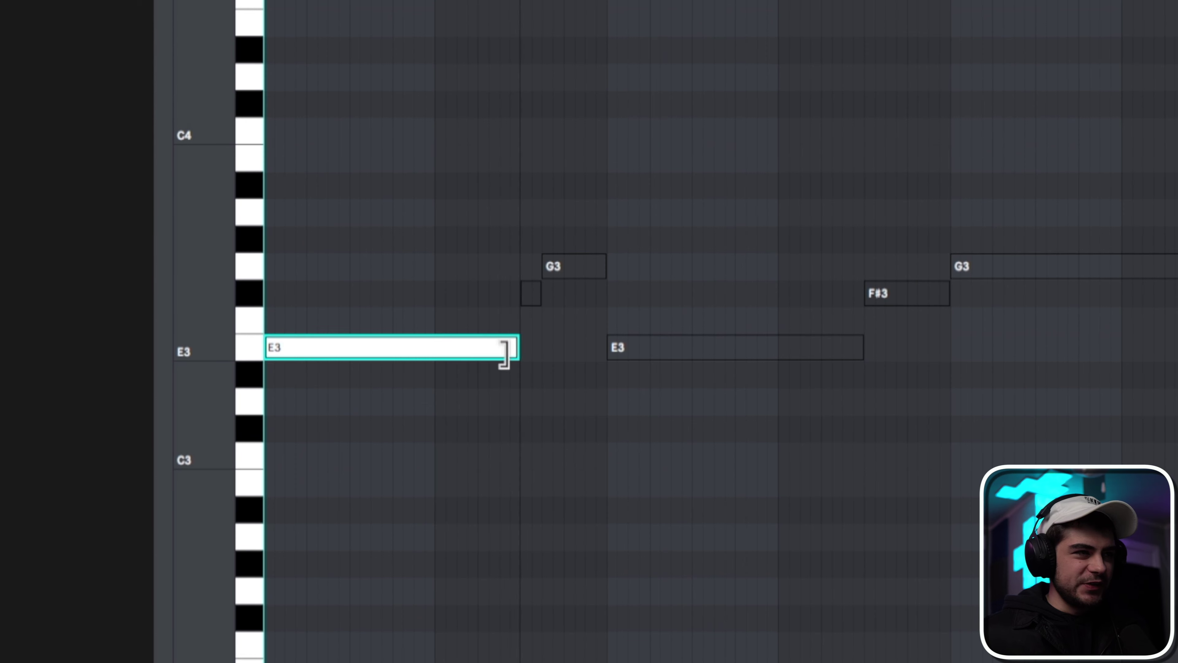
drag(504, 353, 324, 413)
key(super+d)
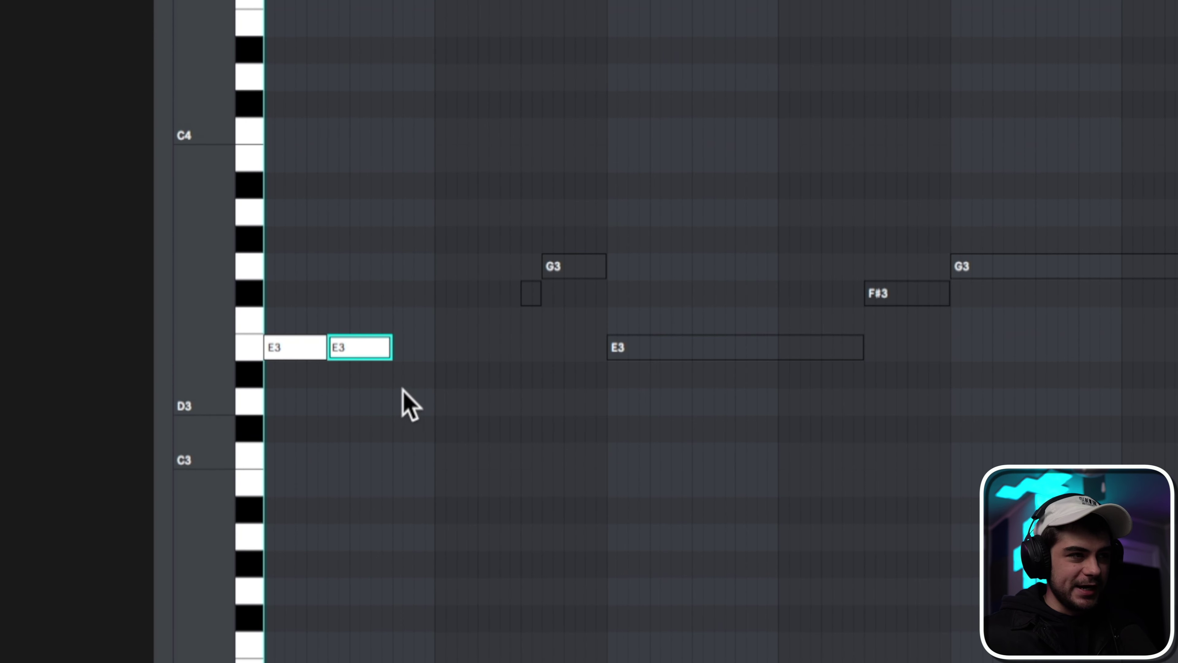
key(super+d)
key(super+d)
drag(494, 347, 515, 349)
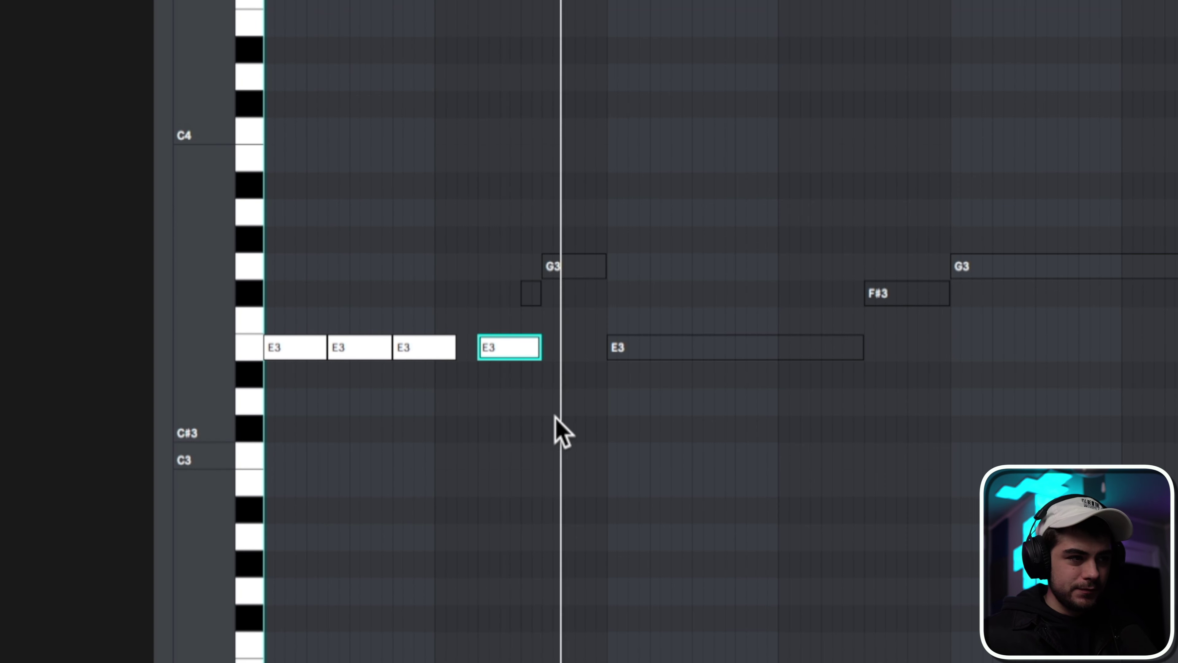
key(super+d)
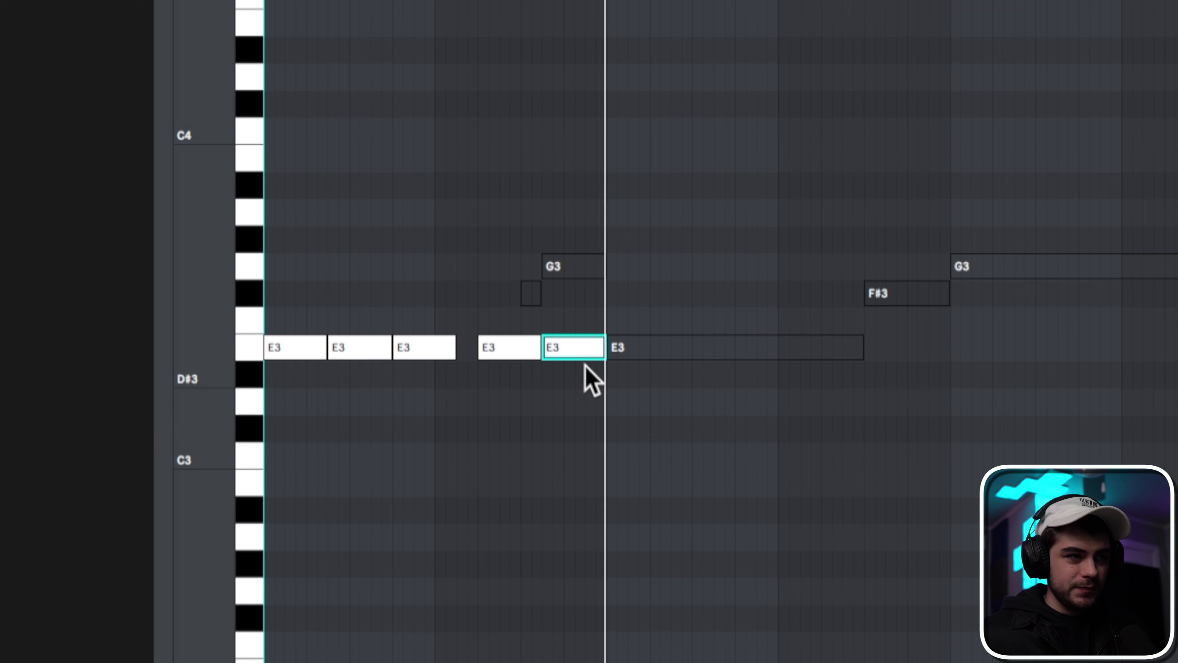
Duplicate the two-bar E3 rhythm until it fills bars 1 to 8, and play the pattern
click(468, 354)
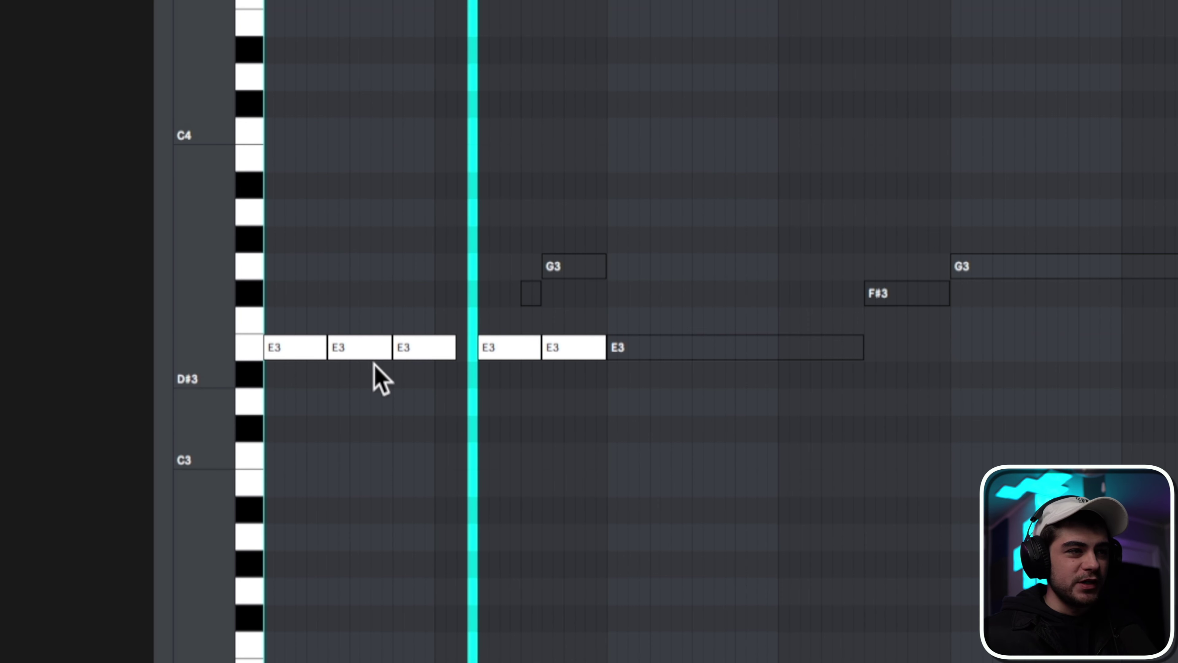
drag(605, 378, 393, 354)
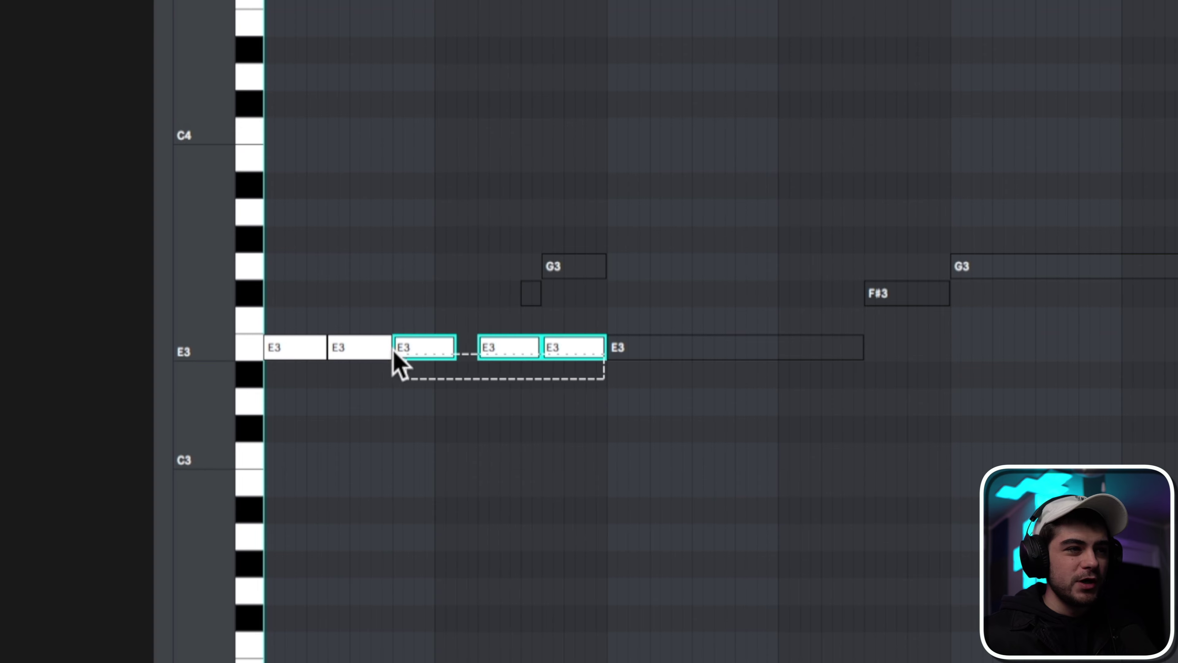
drag(304, 347, 304, 348)
key(super+d)
key(super+d)
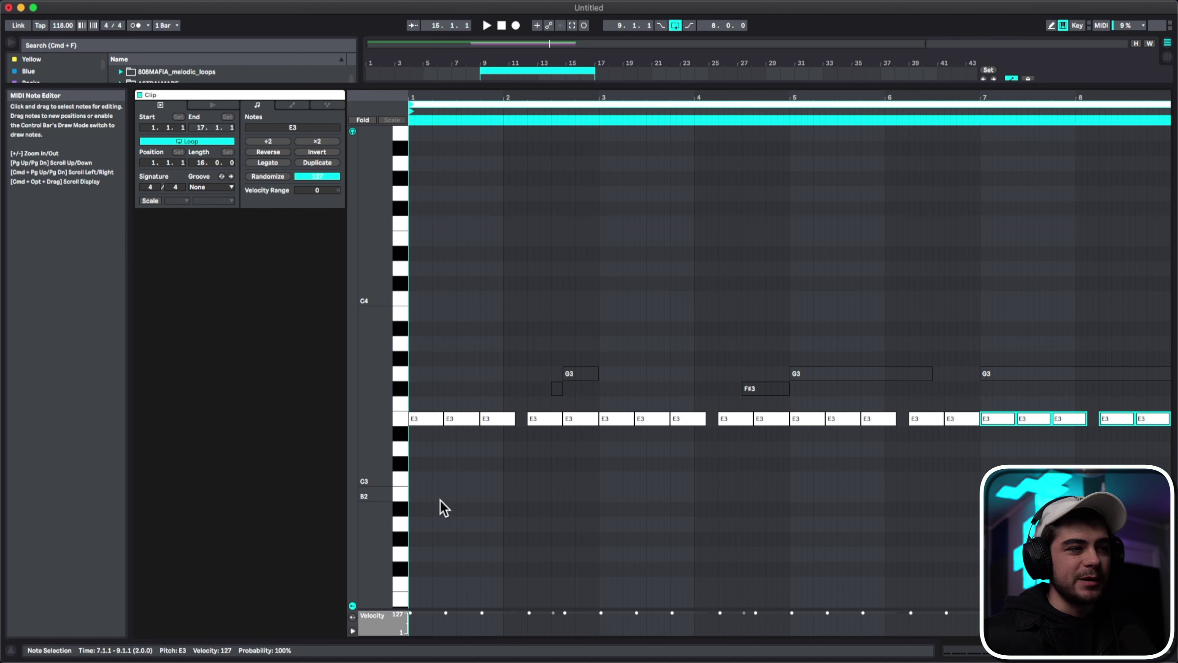
key(space)
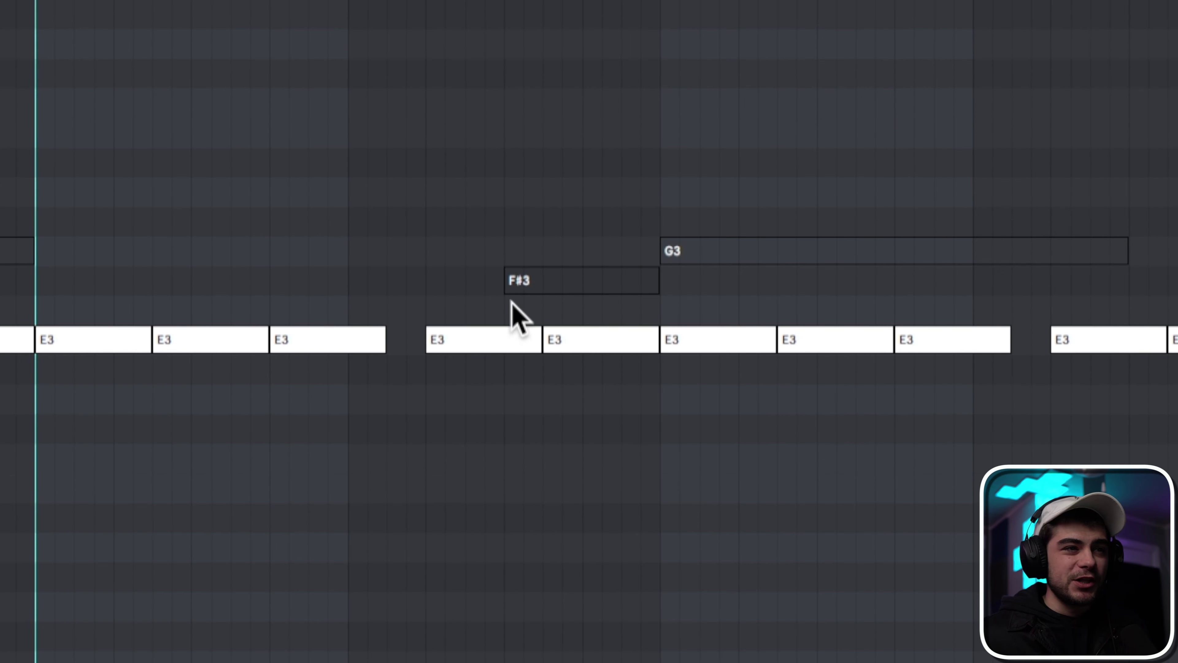
Try raising the last two E3 notes of bar 4 to F#3 to match the guide note
drag(510, 302, 560, 363)
key(Up)
key(Up)
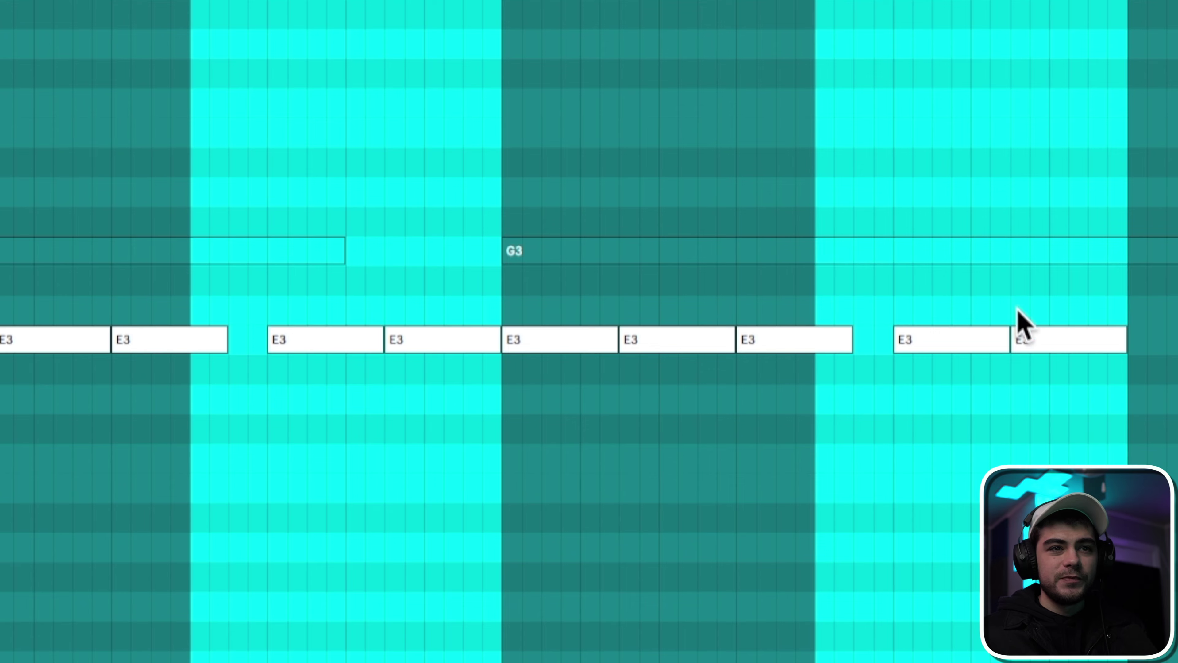
Raise all the E3 notes in bars 5 to 8 to G3, following the guide notes
click(1021, 337)
scroll(497, 339, down, 3)
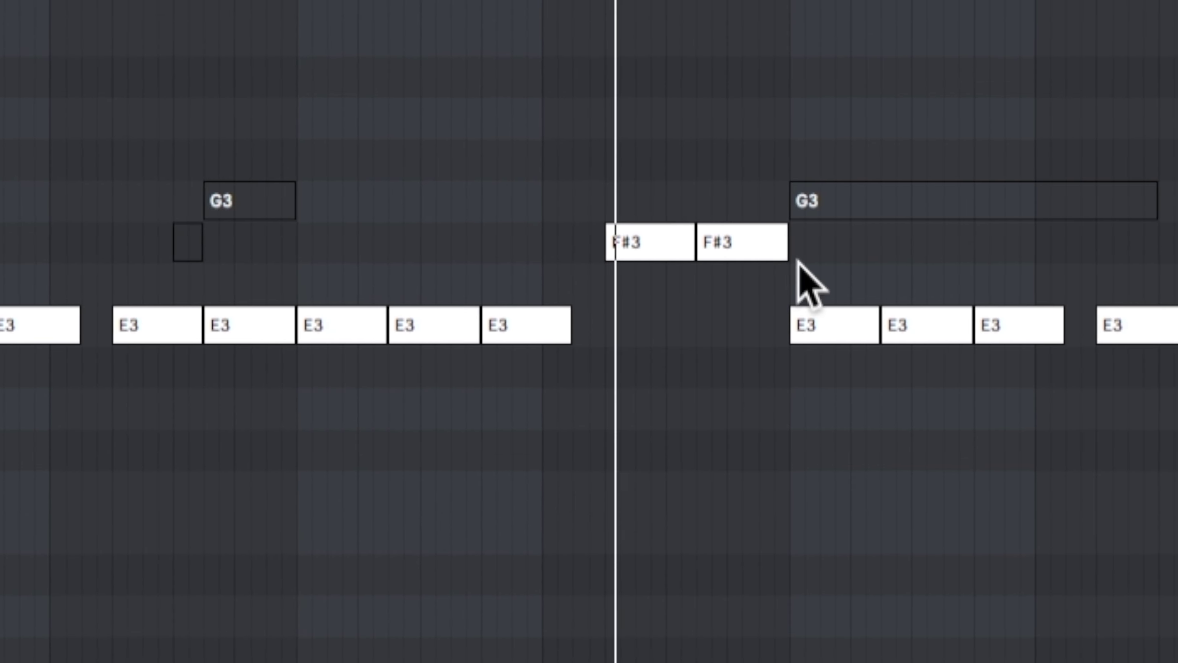
drag(401, 315, 1117, 367)
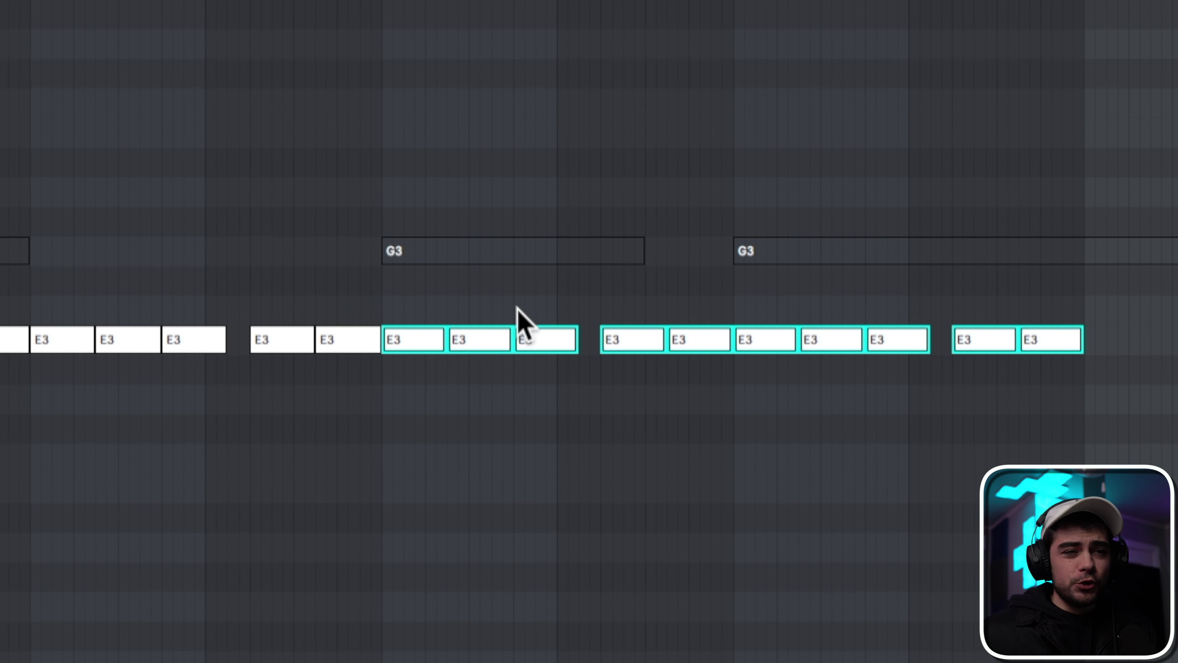
key(Up)
key(Up)
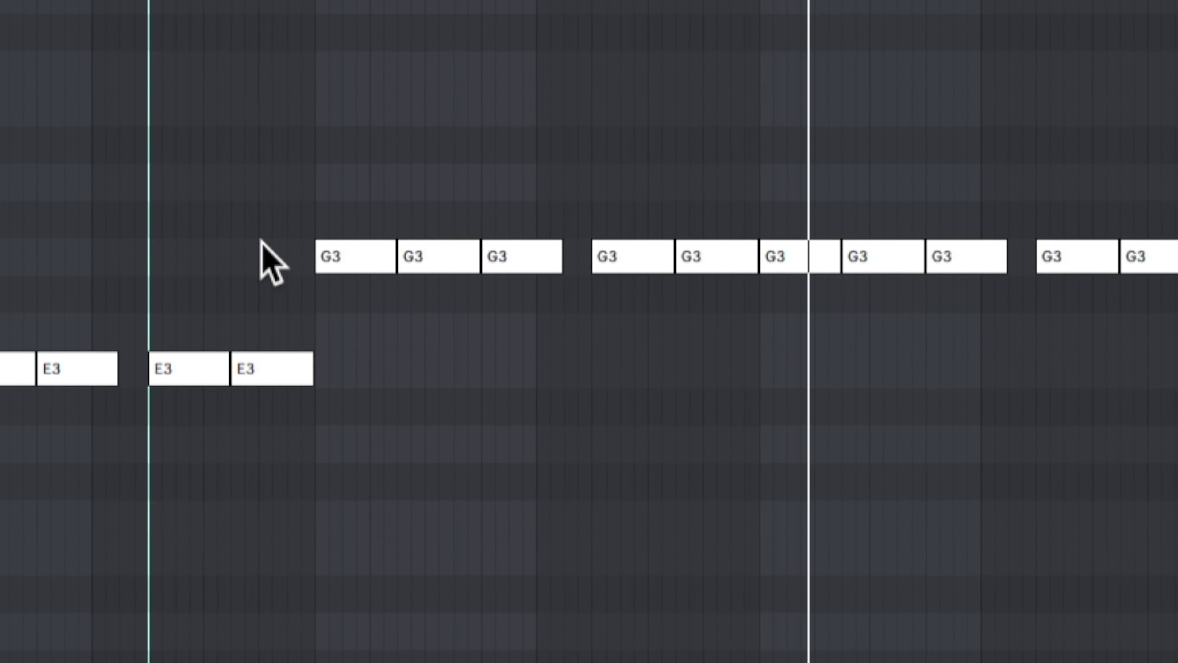
drag(302, 239, 1128, 214)
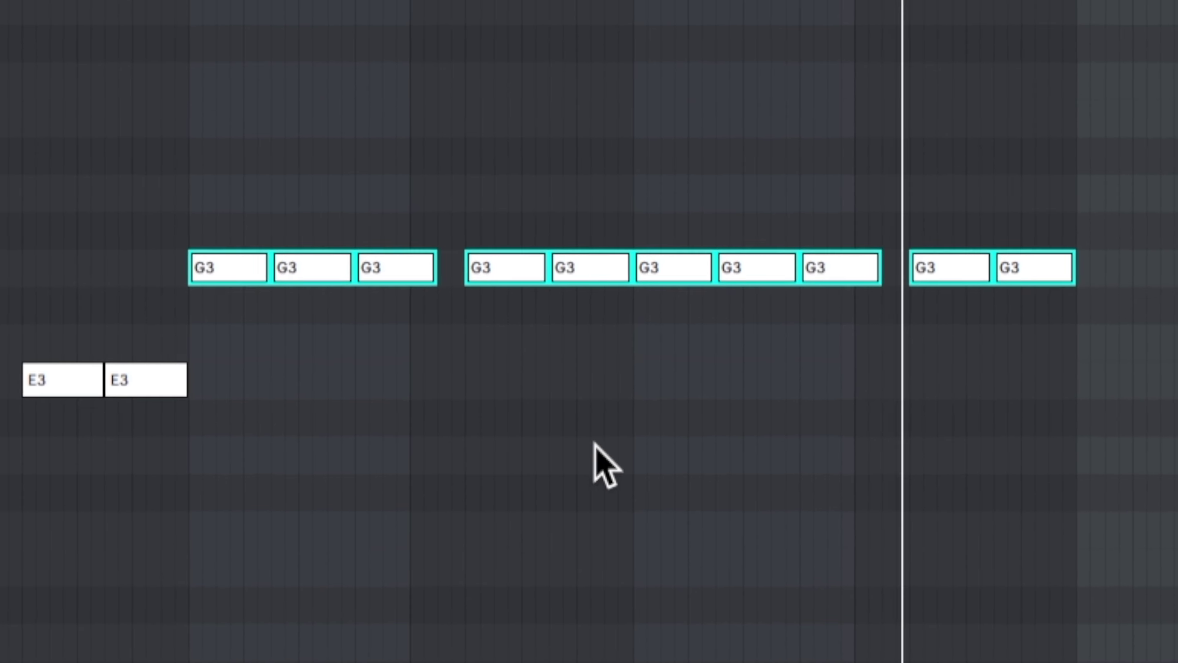
click(214, 525)
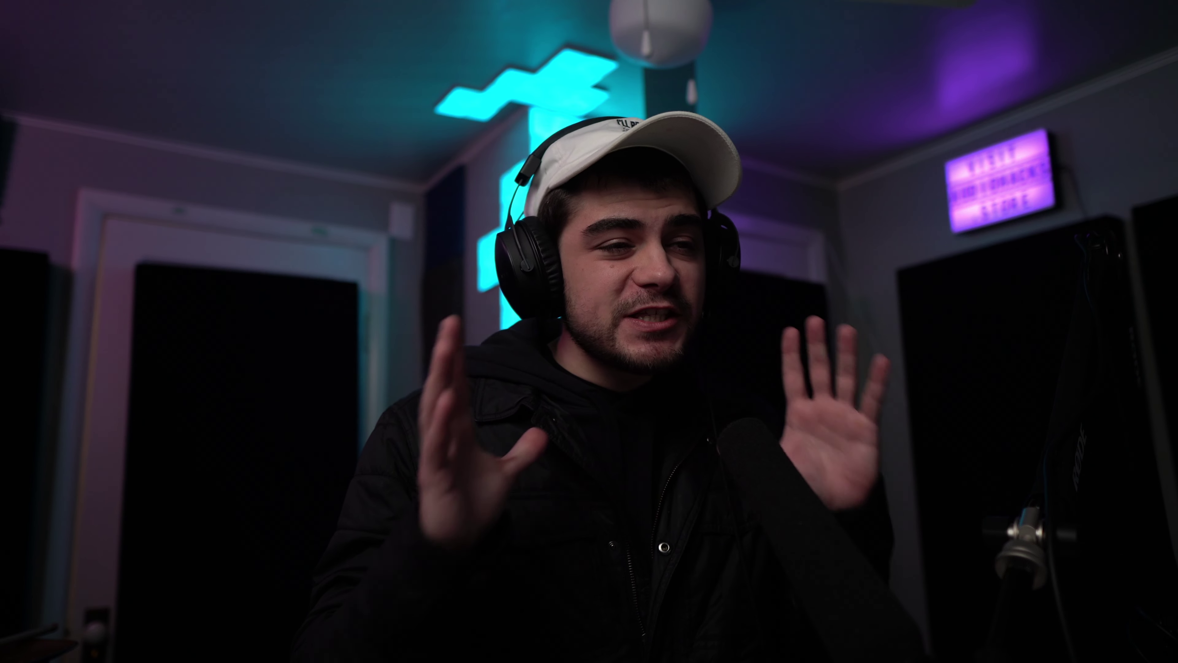
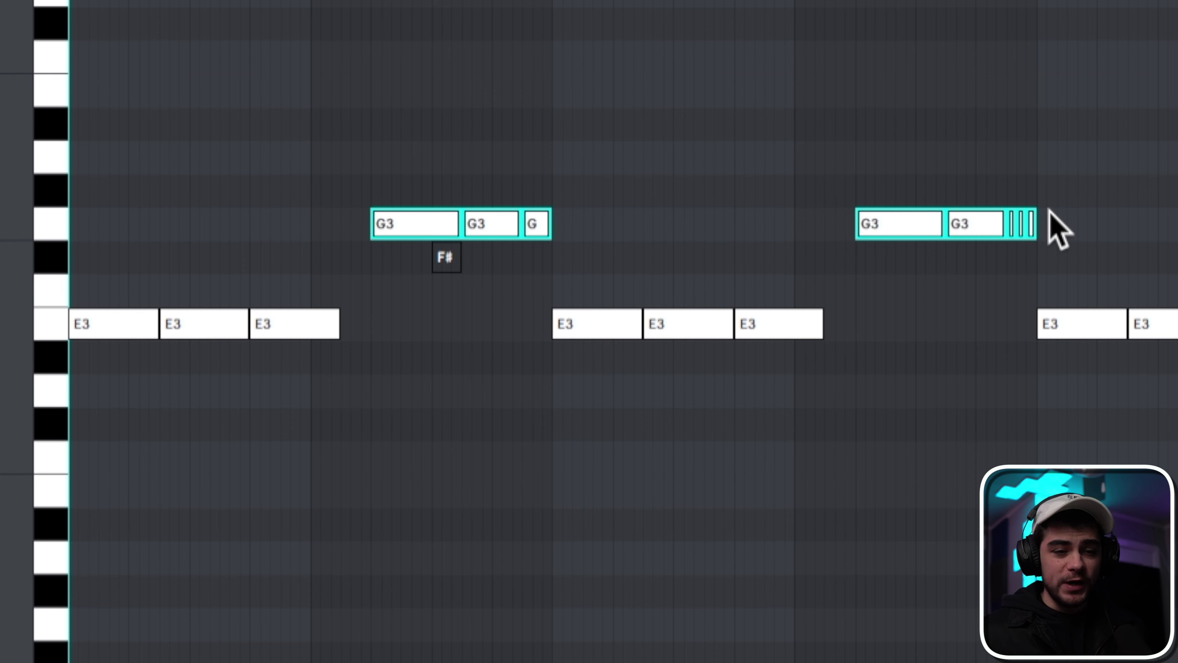
Try the G3 notes in bars 2 and 4 an octave lower at G2, and return them to G3
key(shift+Down)
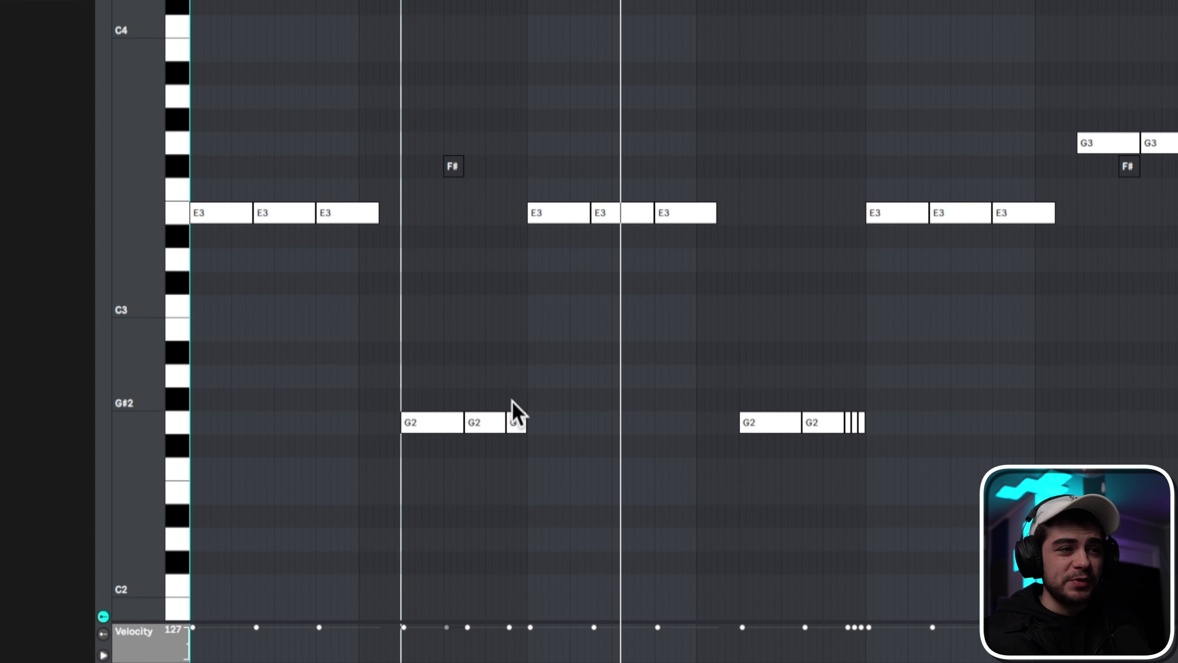
click(459, 430)
key(shift+Up)
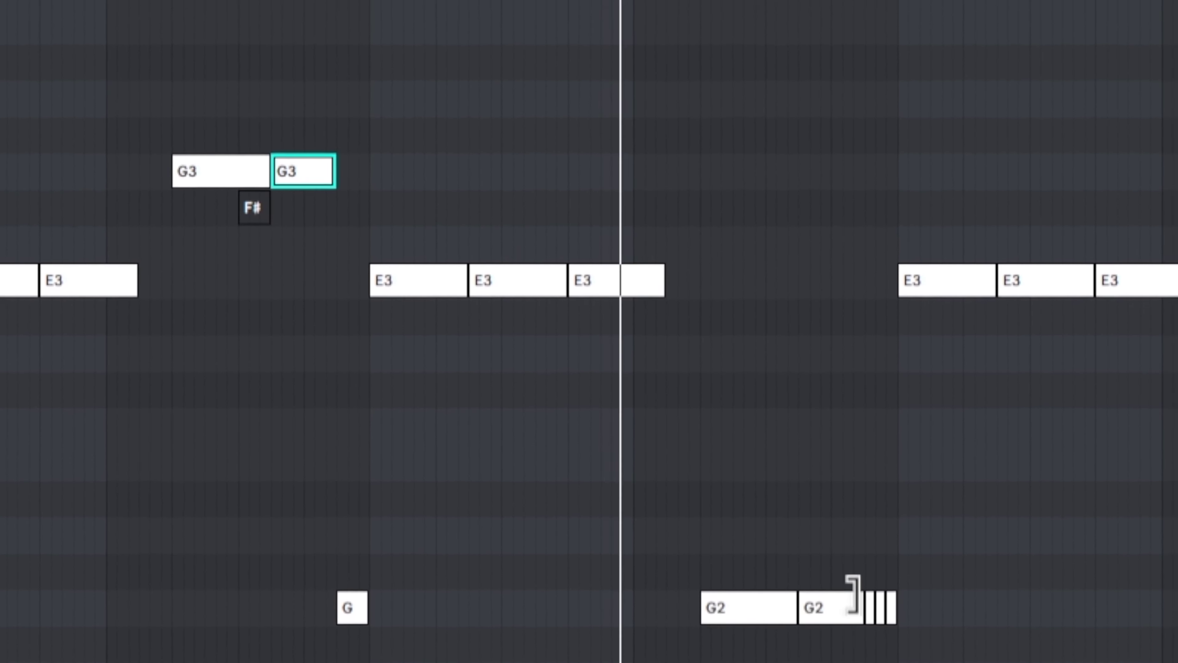
drag(836, 527, 905, 624)
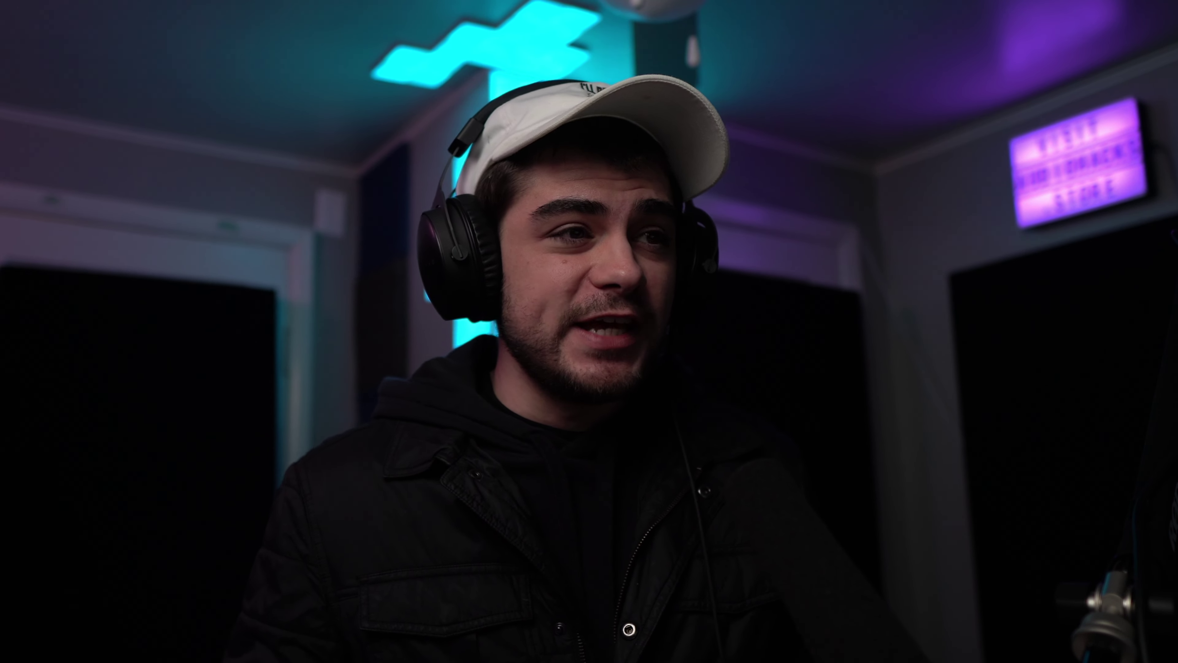
Lower the G3 notes in bars 2 and 4 by three semitones to E3
drag(552, 271, 637, 339)
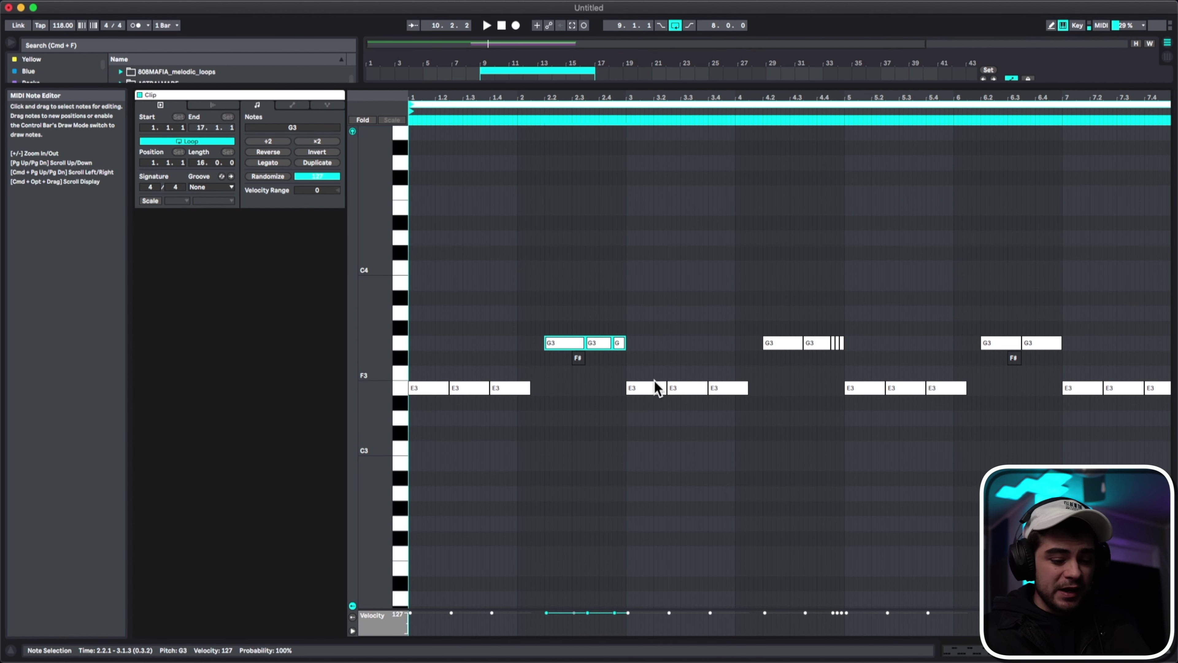
key(Down)
key(Down)
key(Down)
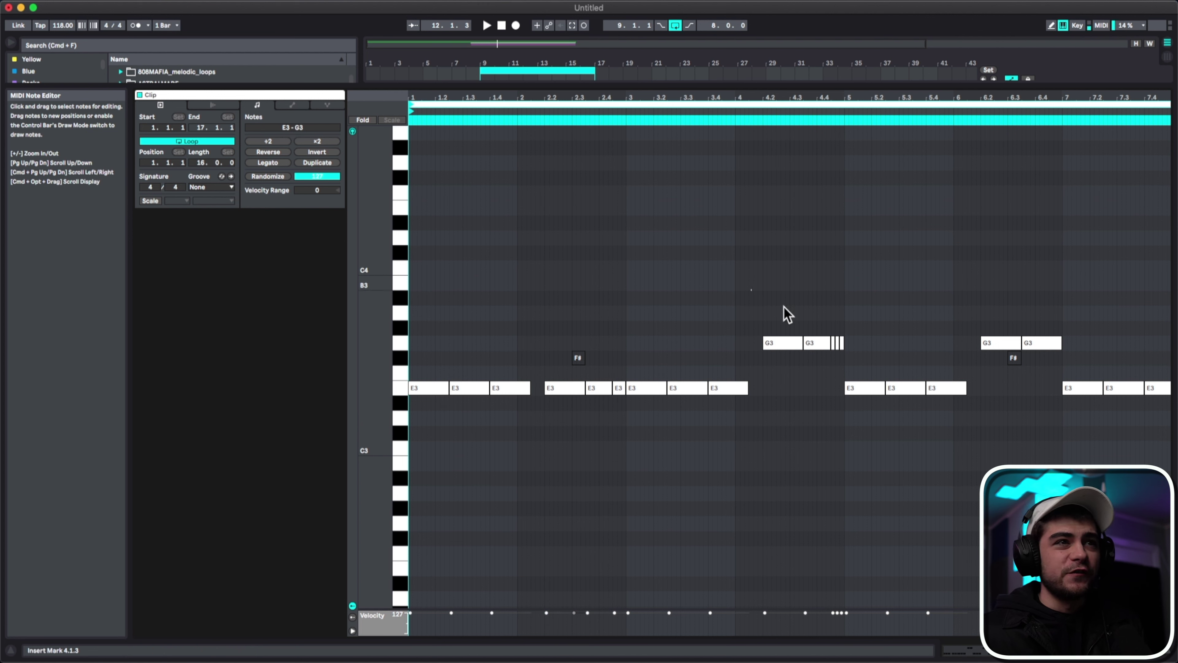
key(Down)
key(Down)
key(Down)
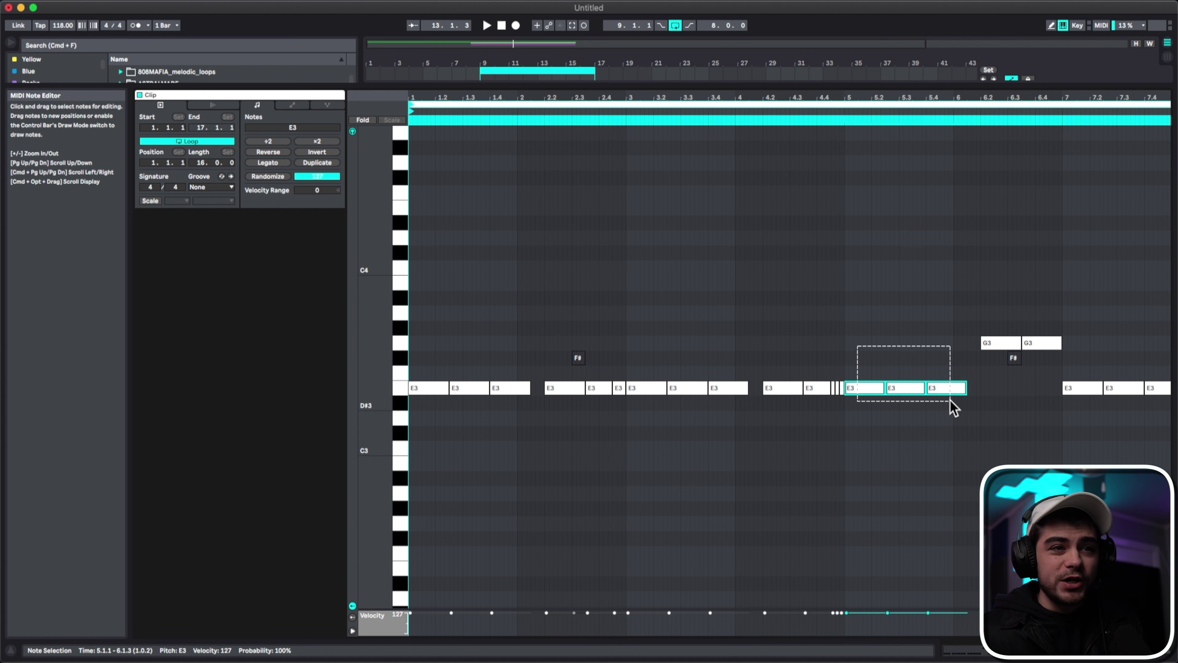
Lower the notes in bars 5 and 6 to D3 and the notes in bars 7 and 8 to C3
drag(951, 401, 953, 405)
key(Down)
key(Down)
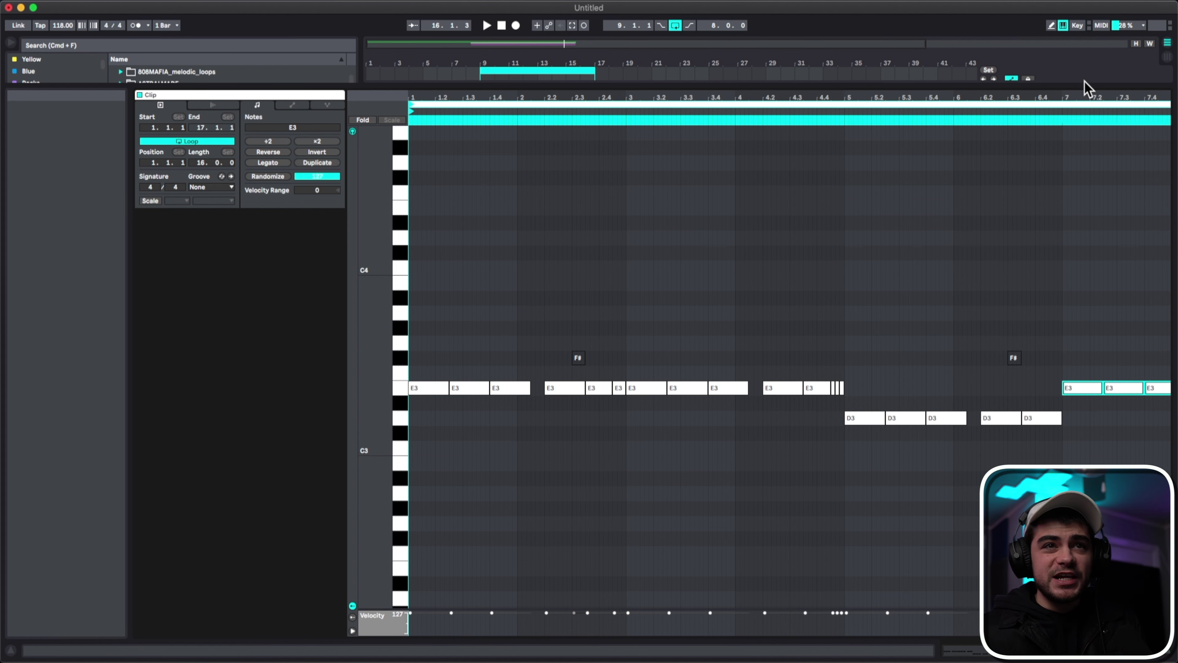
scroll(1021, 232, right, 10)
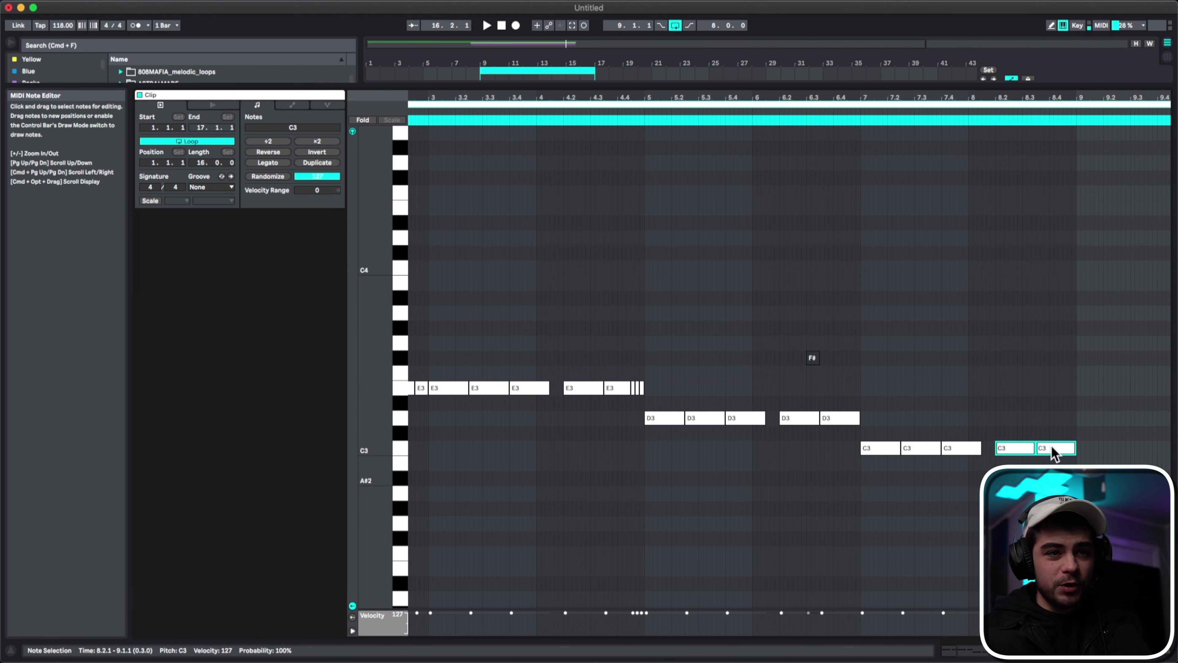
Raise the F#3 notes in bars 5 and 6 to G3, lower the notes in bars 7 and 8 to F#3, and play the pattern
drag(979, 98, 980, 79)
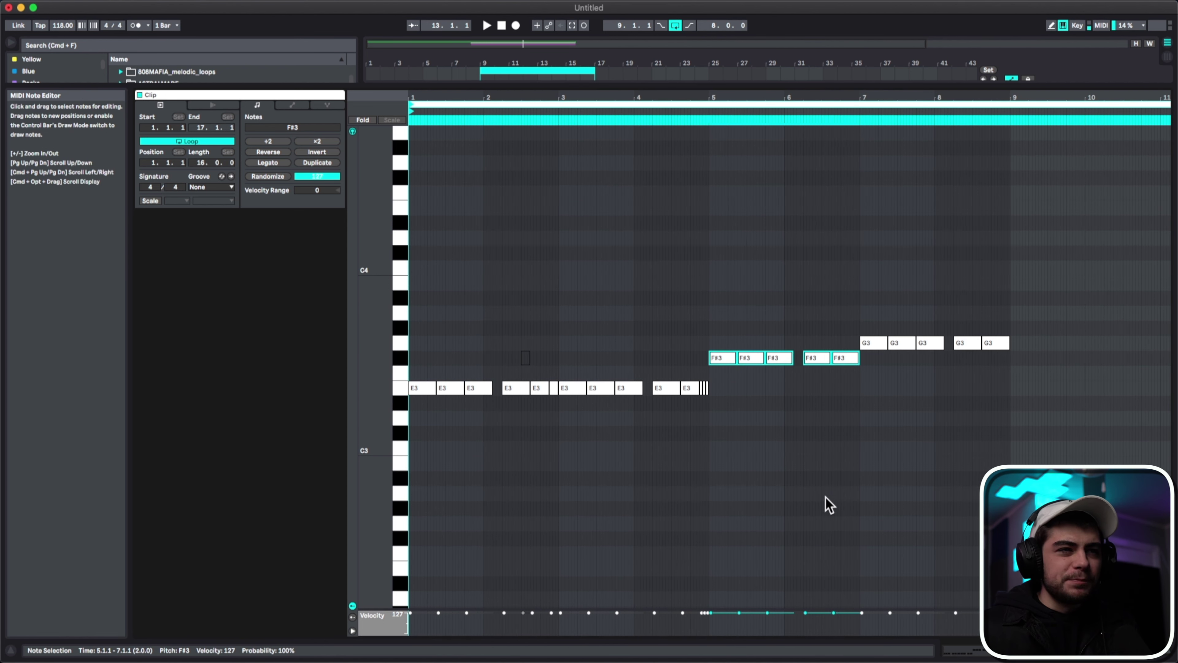
key(Up)
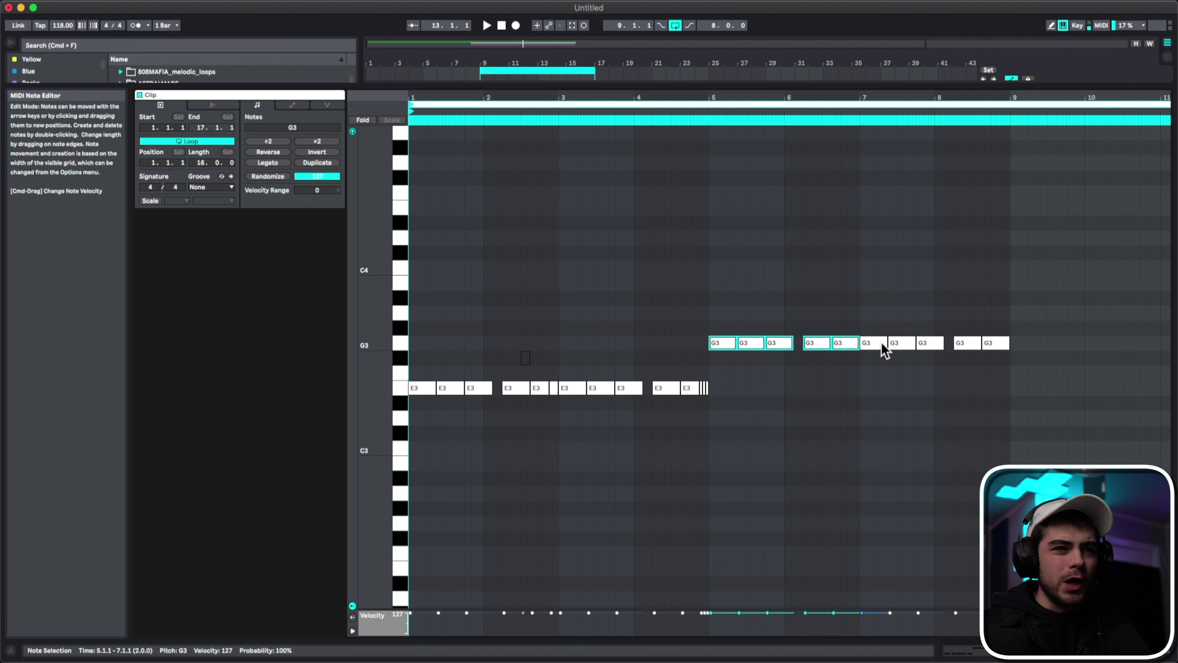
drag(876, 323, 1085, 382)
key(Down)
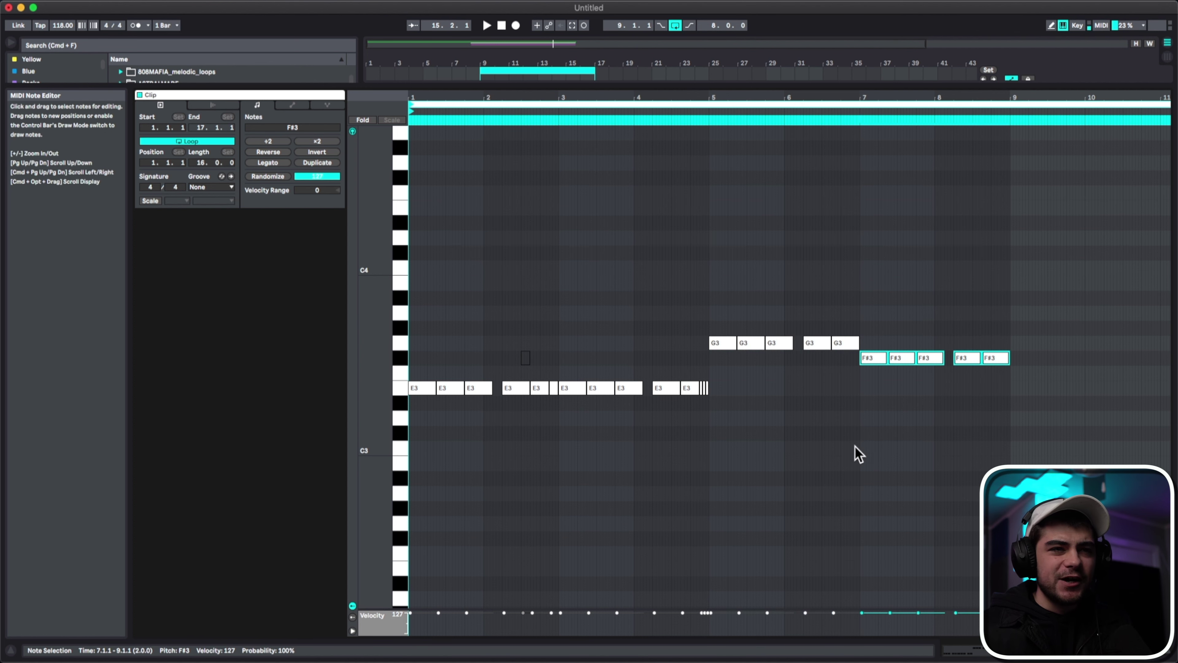
click(653, 474)
key(space)
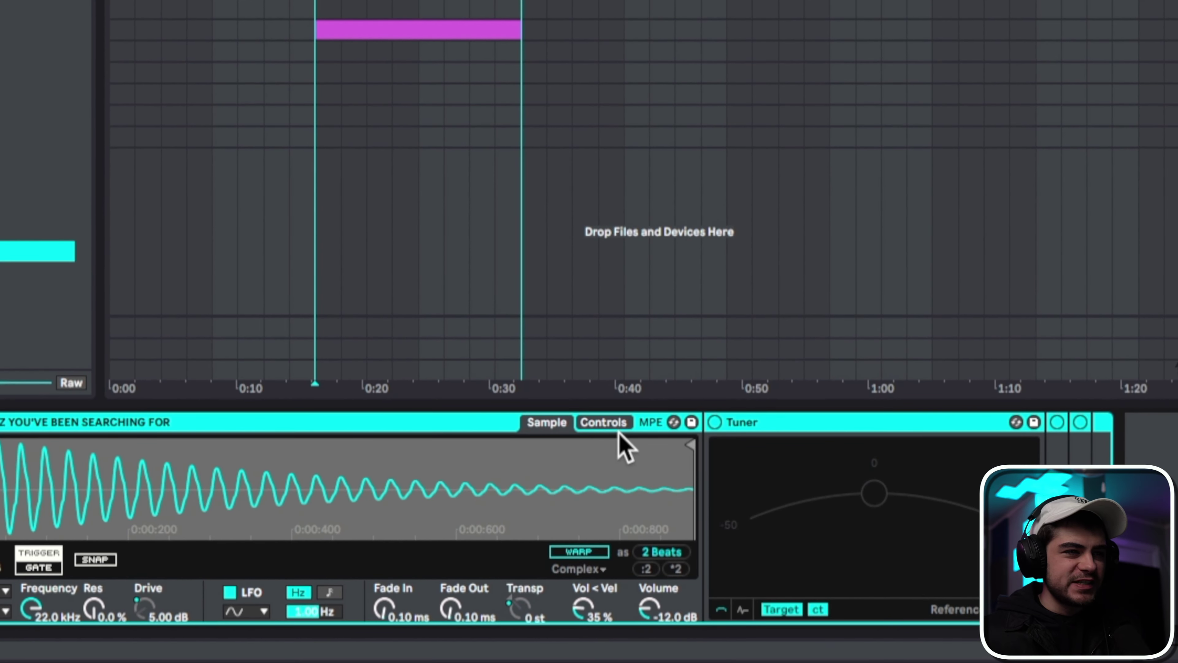
Set the 808 sampler's glide mode to Glide with a glide time of 122 ms, and return to its sample view
click(624, 422)
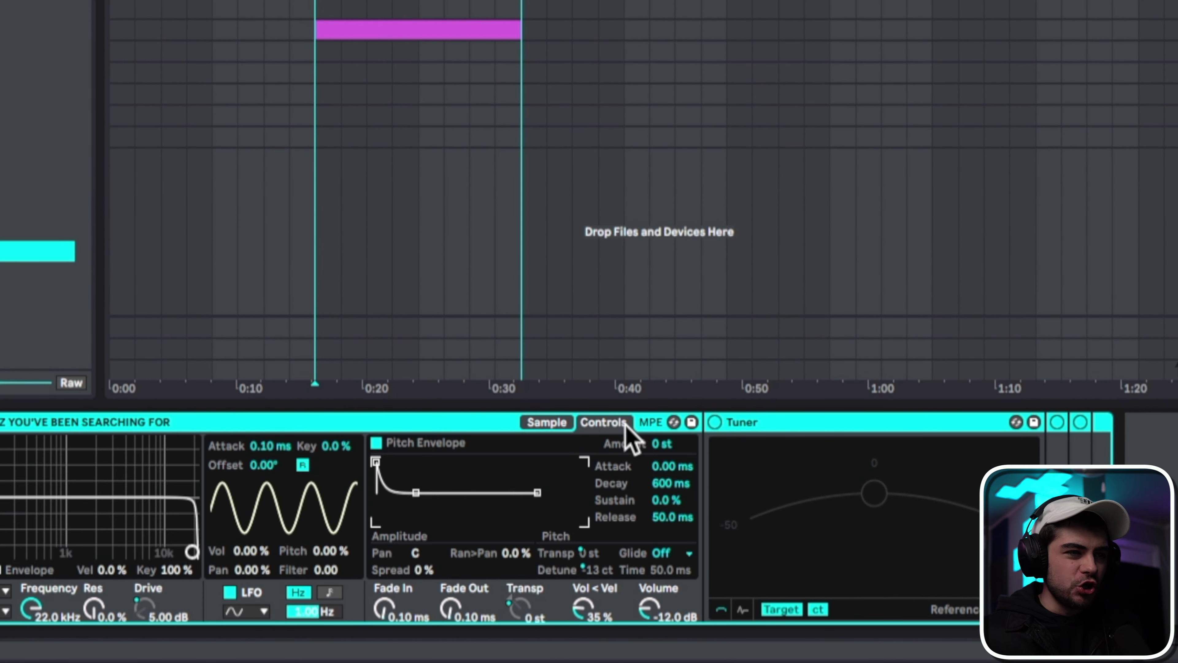
click(683, 553)
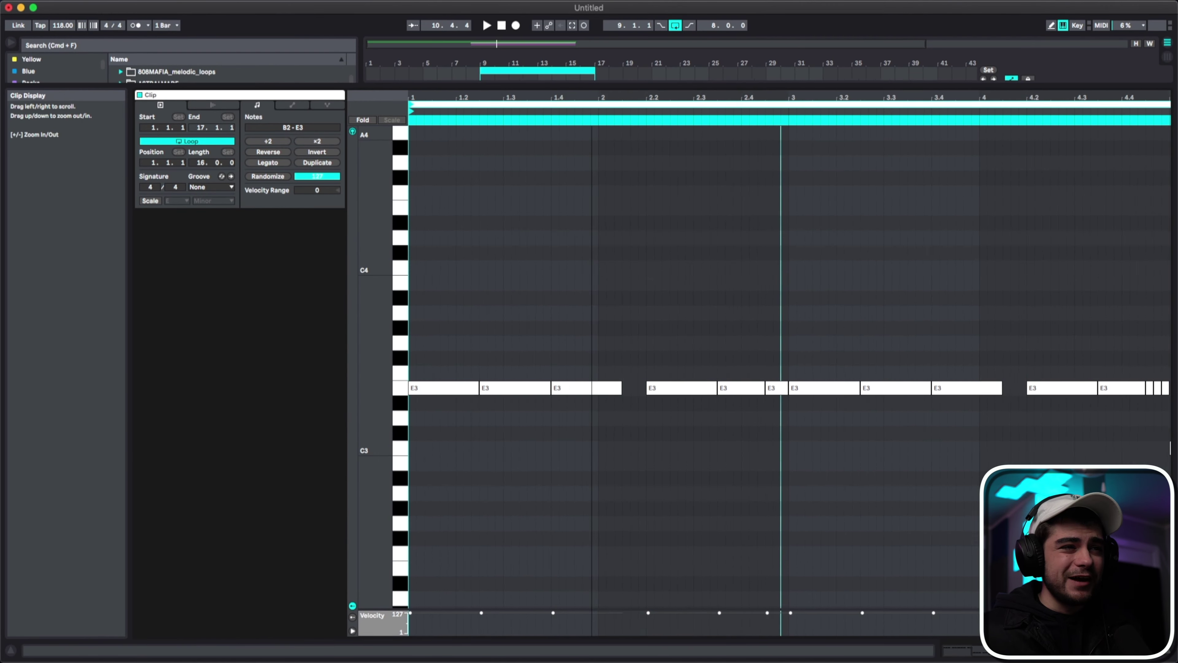
drag(598, 99, 598, 88)
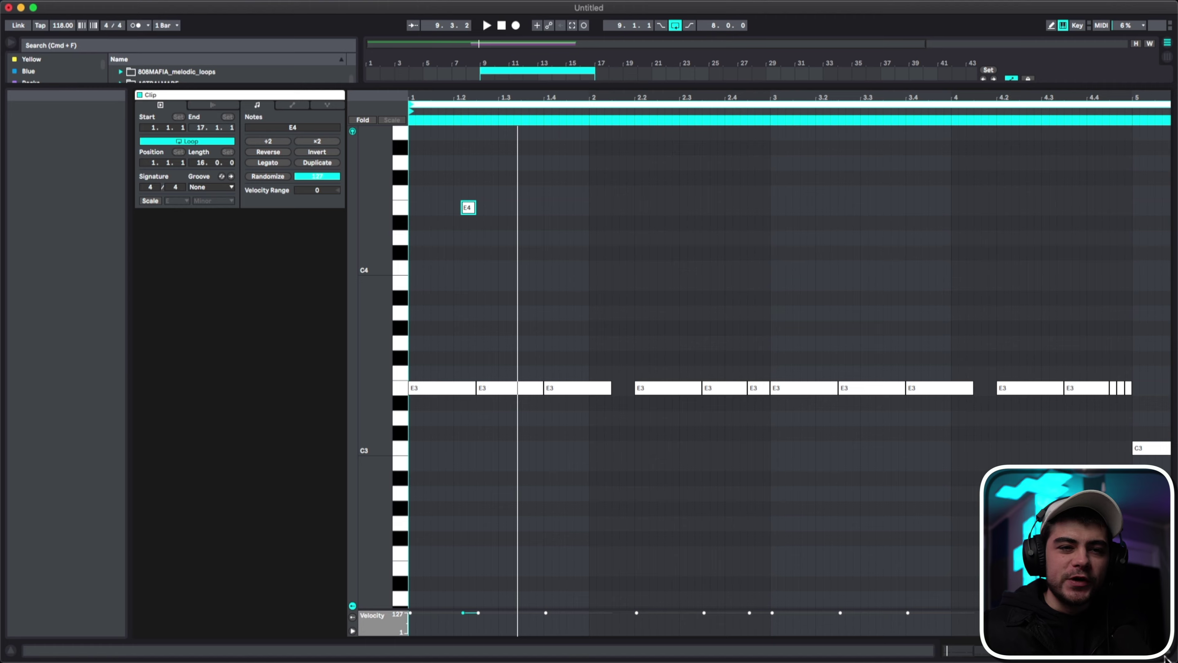
click(1164, 658)
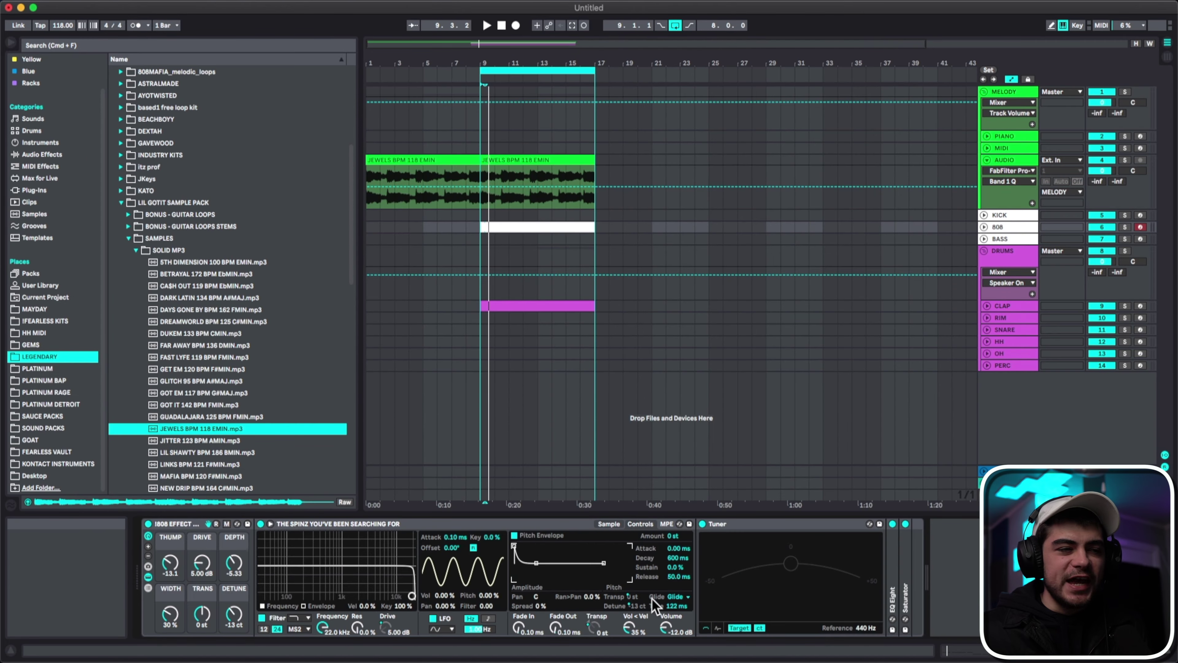
click(607, 524)
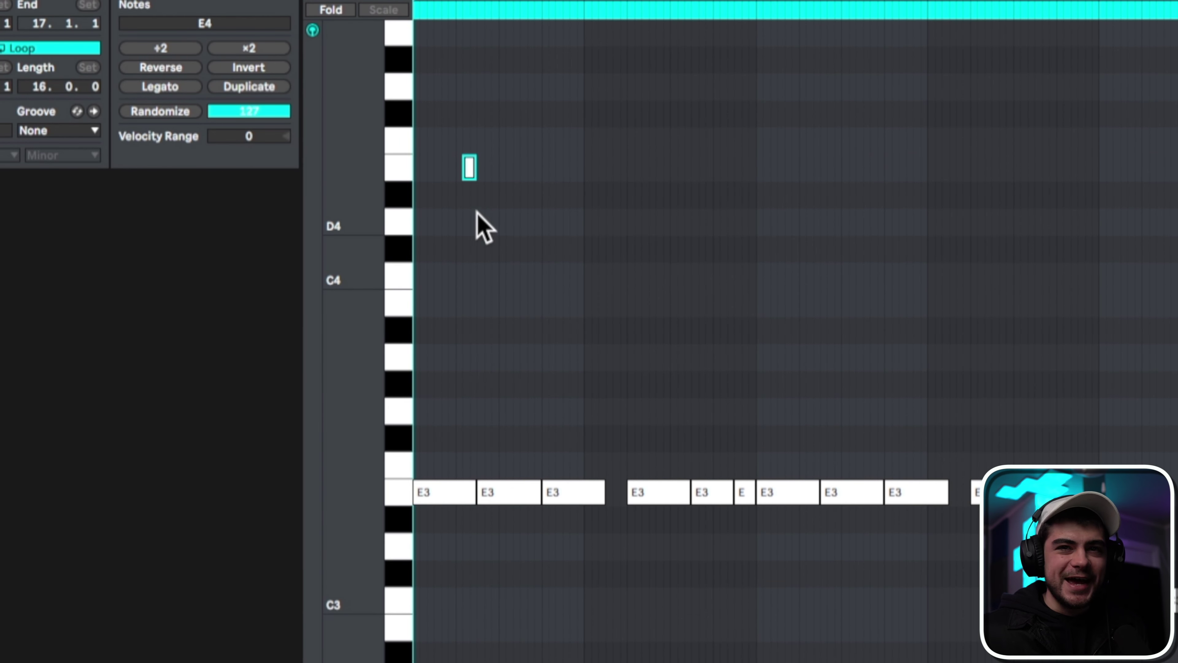
Place a short E4 note overlapping the start of the second E3 note in bar 1, and play the glide
key(plus)
key(plus)
key(plus)
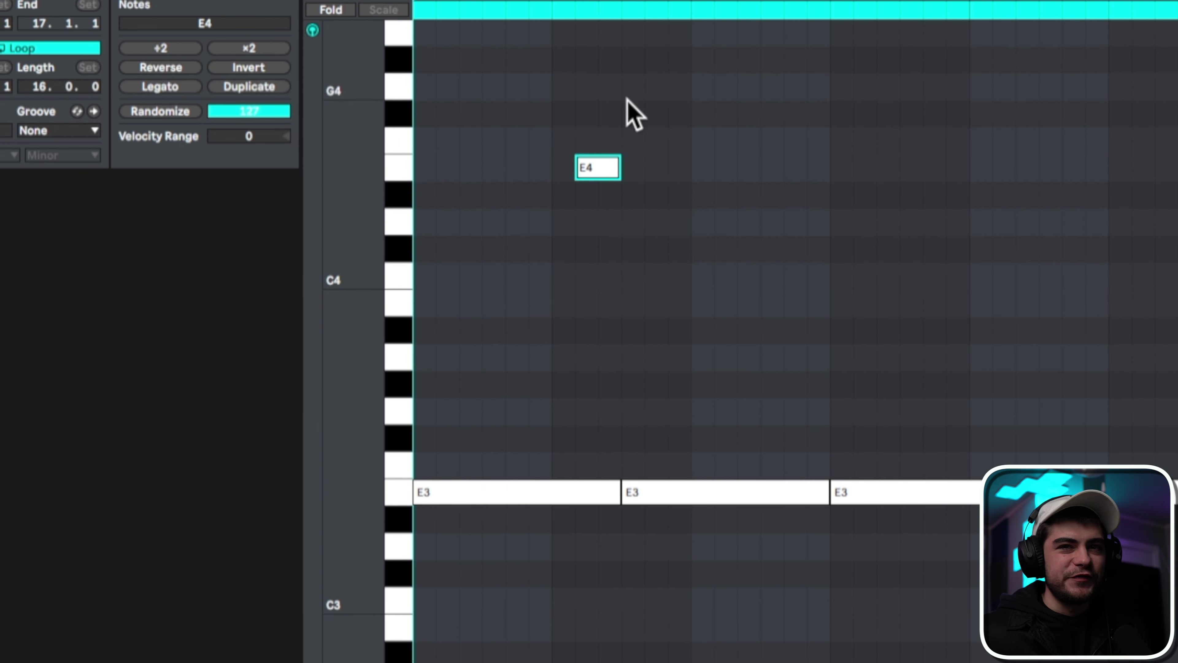
drag(553, 168, 530, 169)
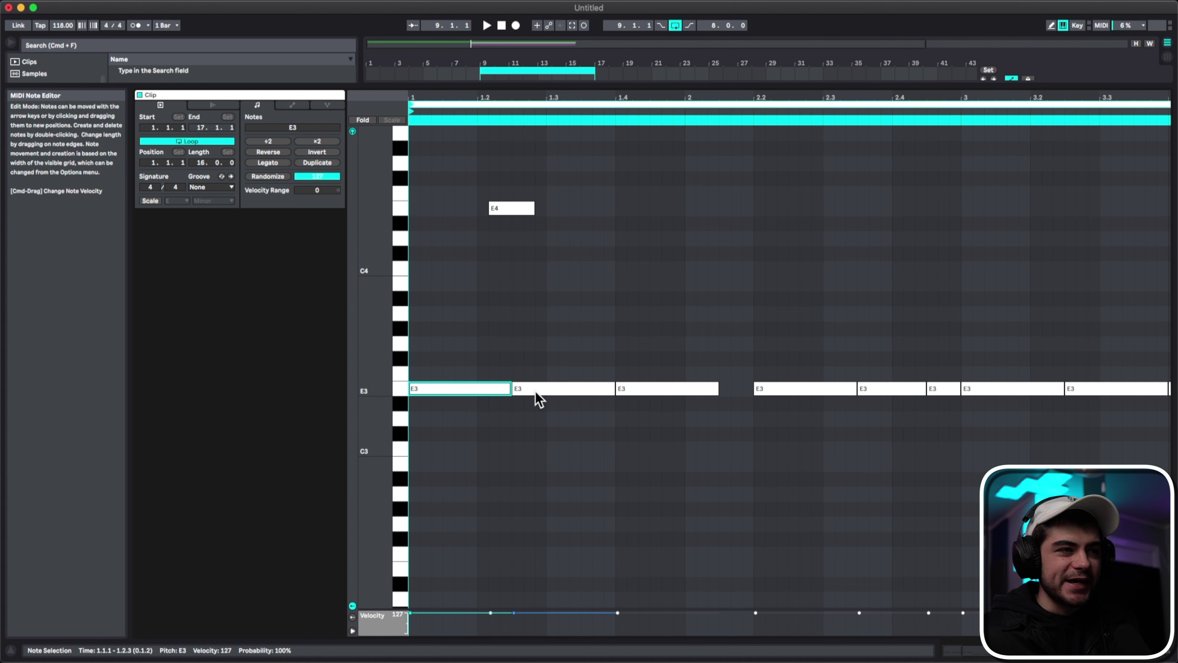
key(space)
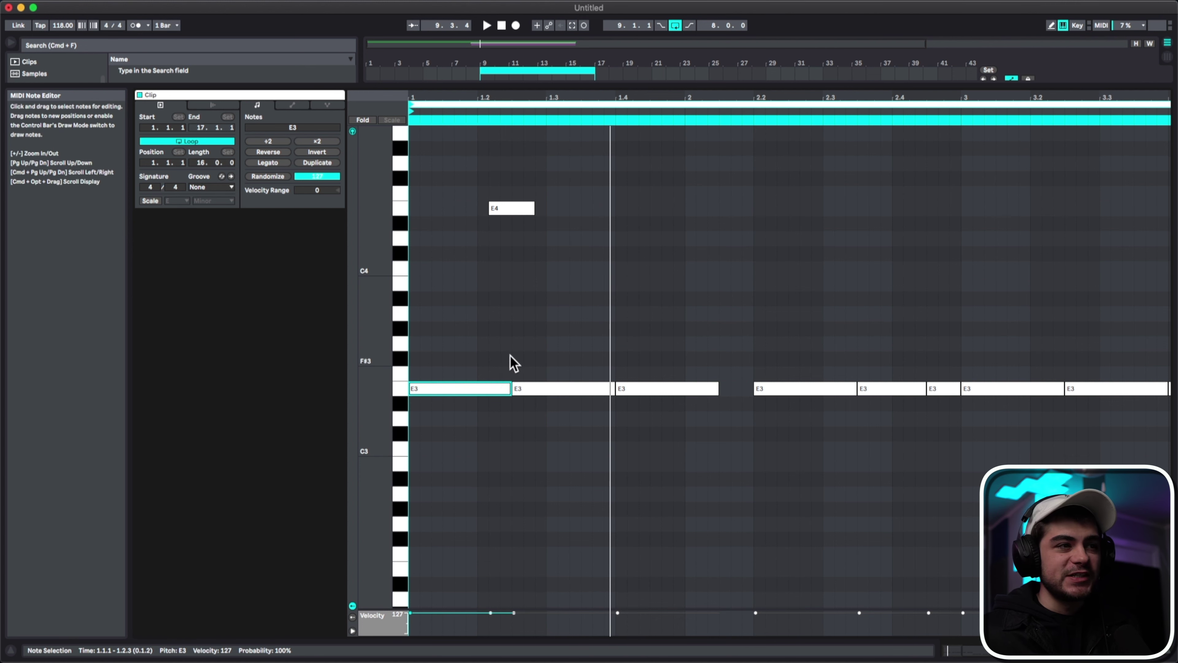
key(space)
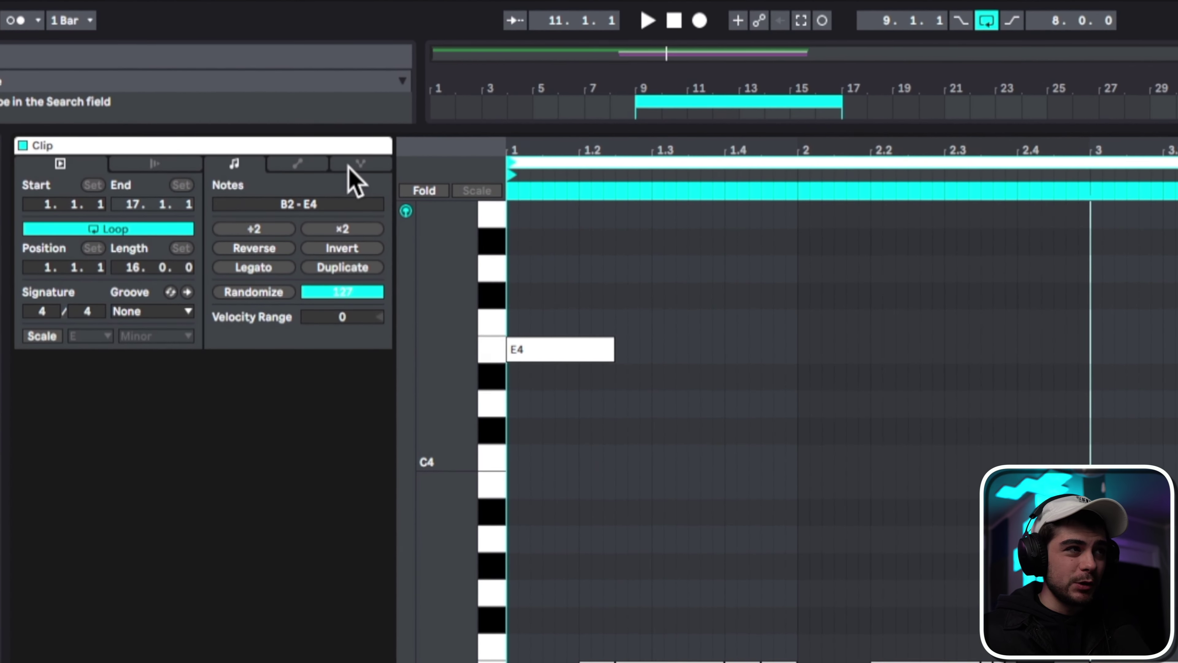
In the note expression view, bend the E3 note at 2.2 up by about 11.84 semitones just after its start
click(358, 163)
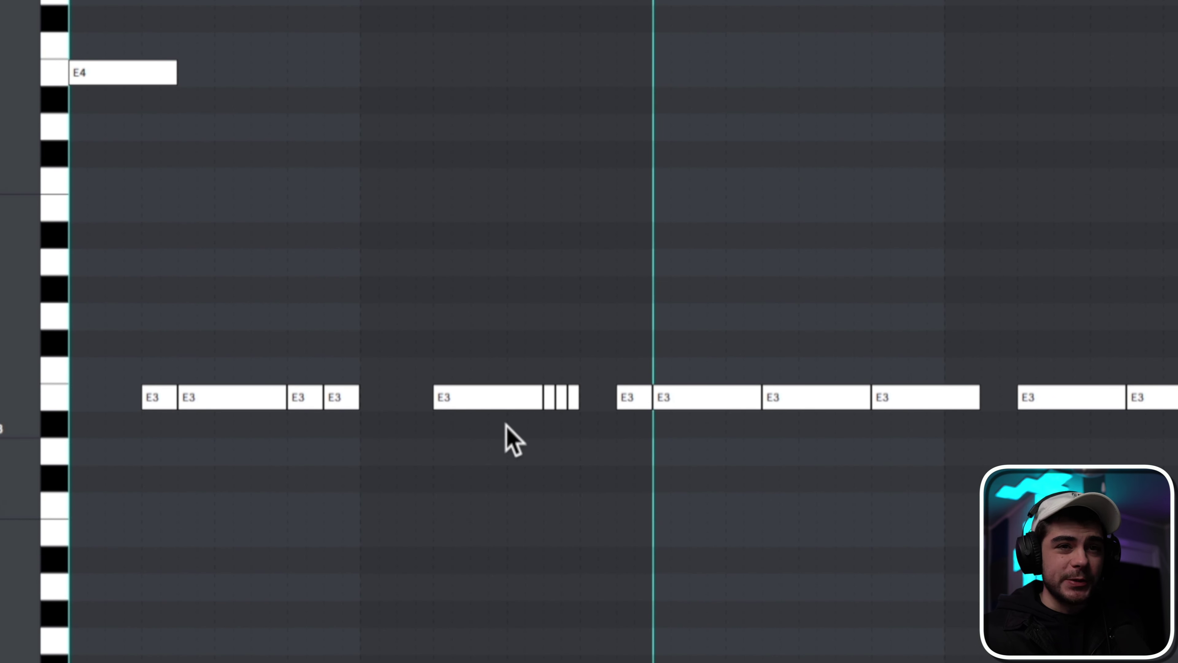
click(453, 402)
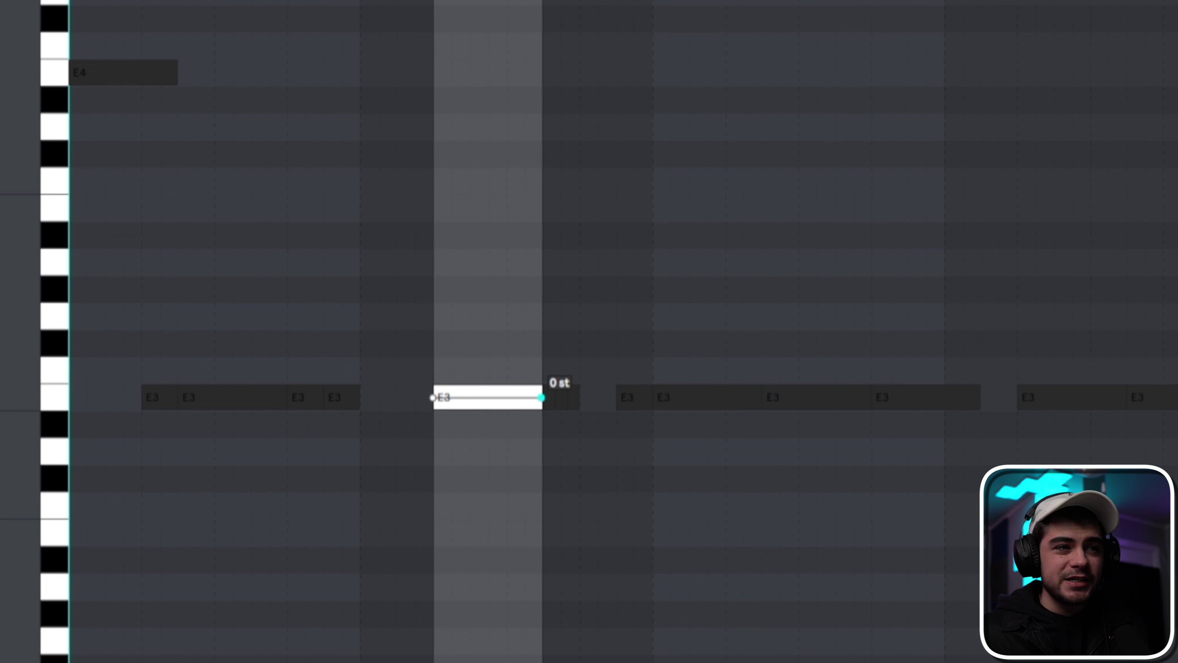
drag(543, 270, 522, 104)
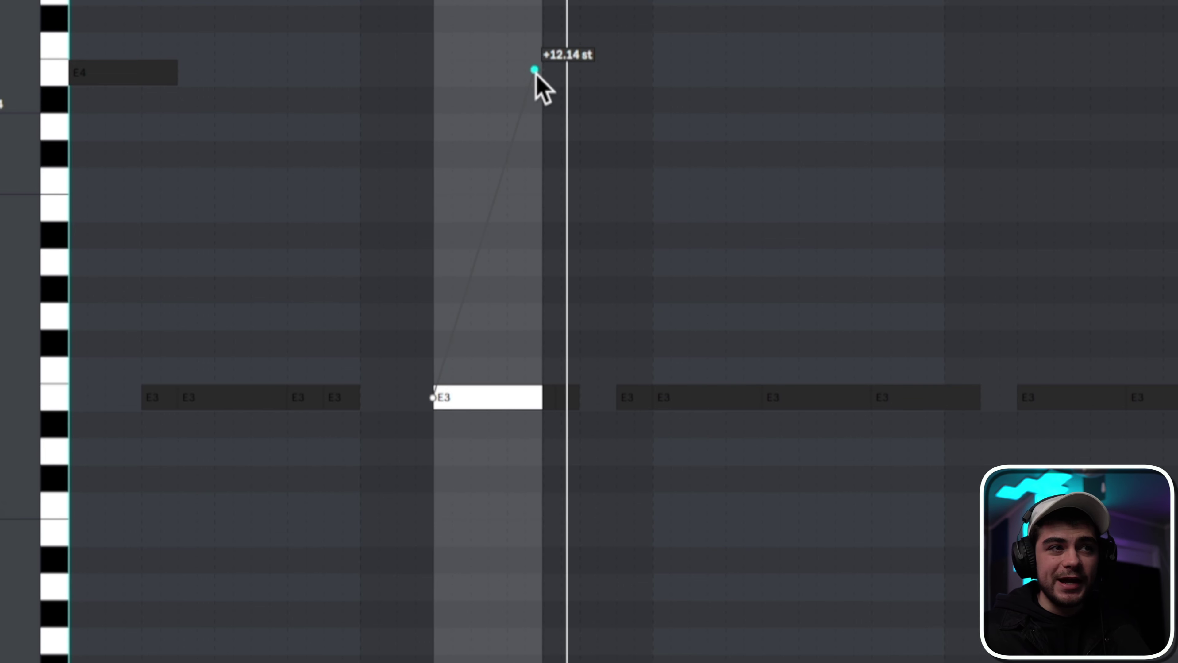
drag(534, 69, 447, 77)
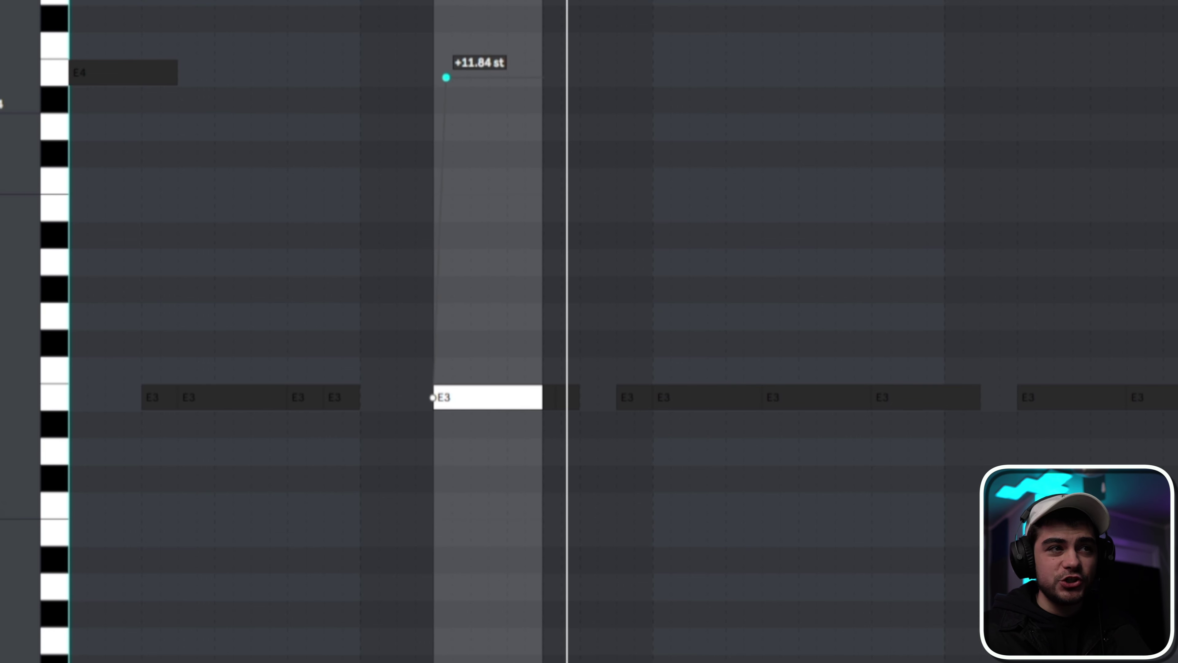